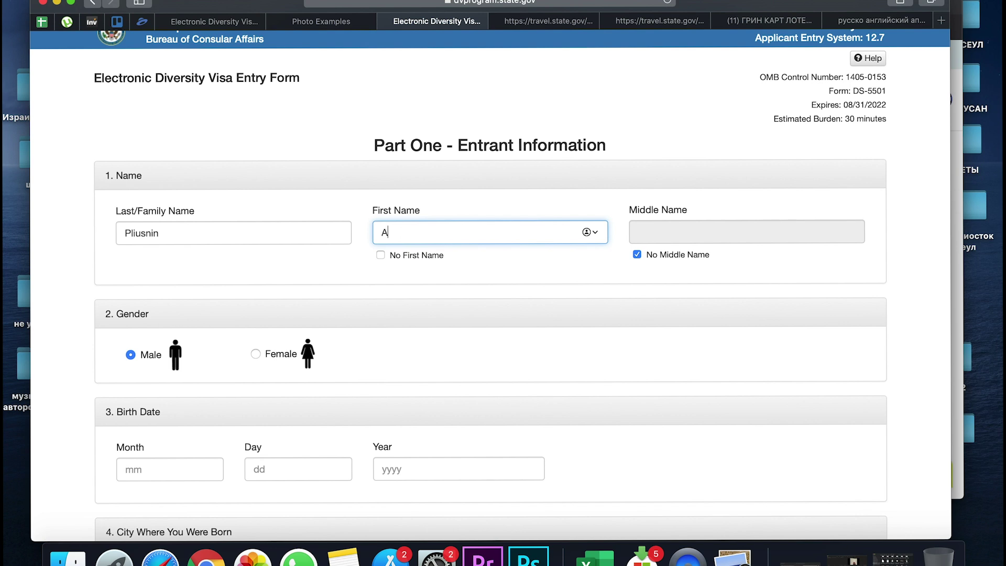
Finish typing the first name, keep No Middle Name ticked and leave gender as Male
type("rei")
left_click(637, 254)
left_click(637, 254)
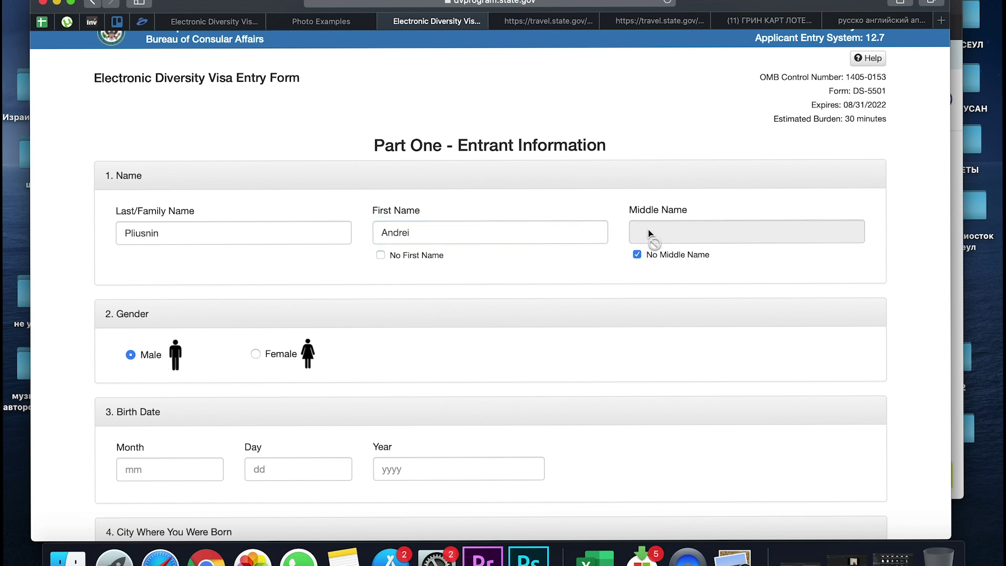
scroll(531, 306, "down", 4)
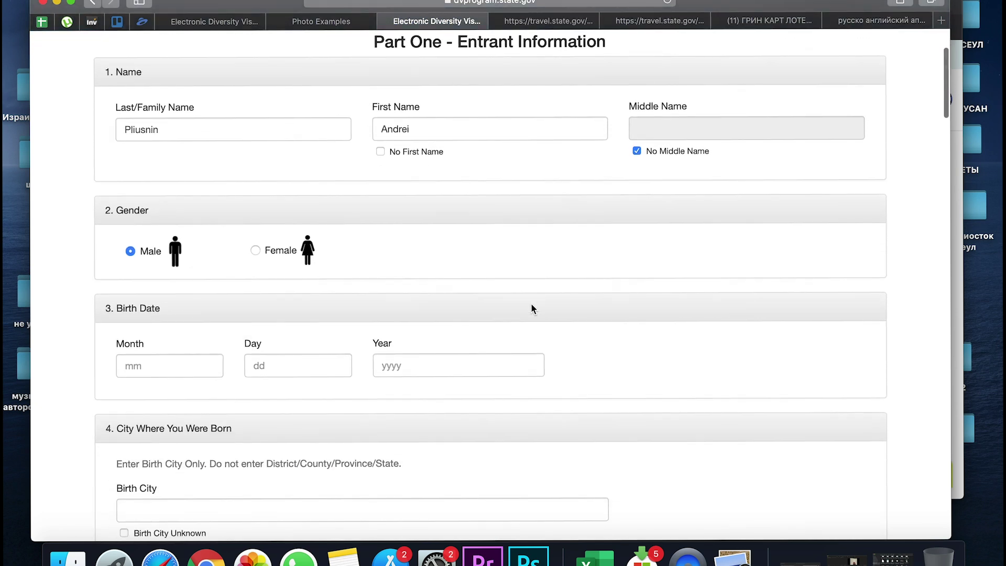
left_click(263, 251)
left_click(132, 250)
scroll(165, 281, "down", 3)
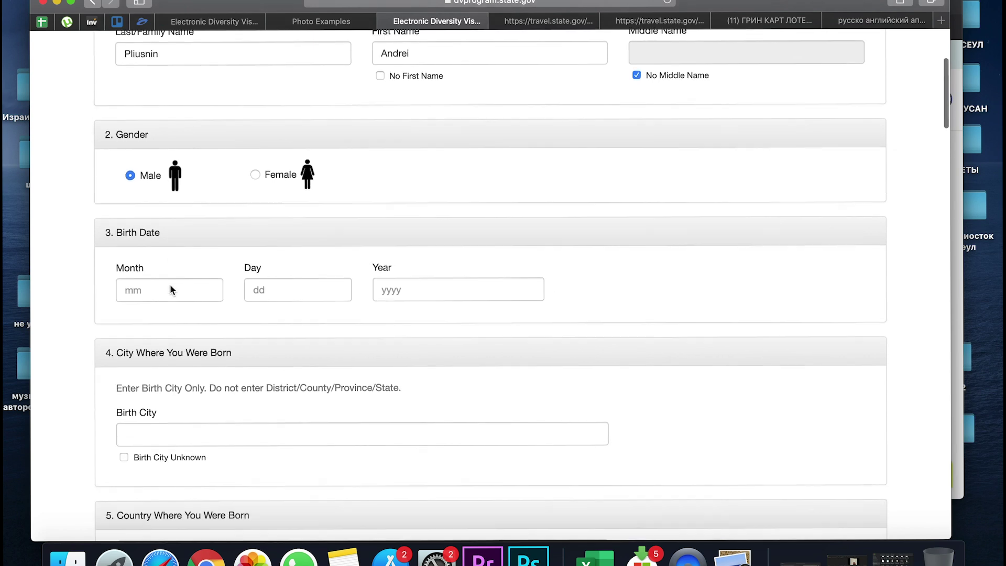
left_click(158, 279)
type("02")
left_click(270, 282)
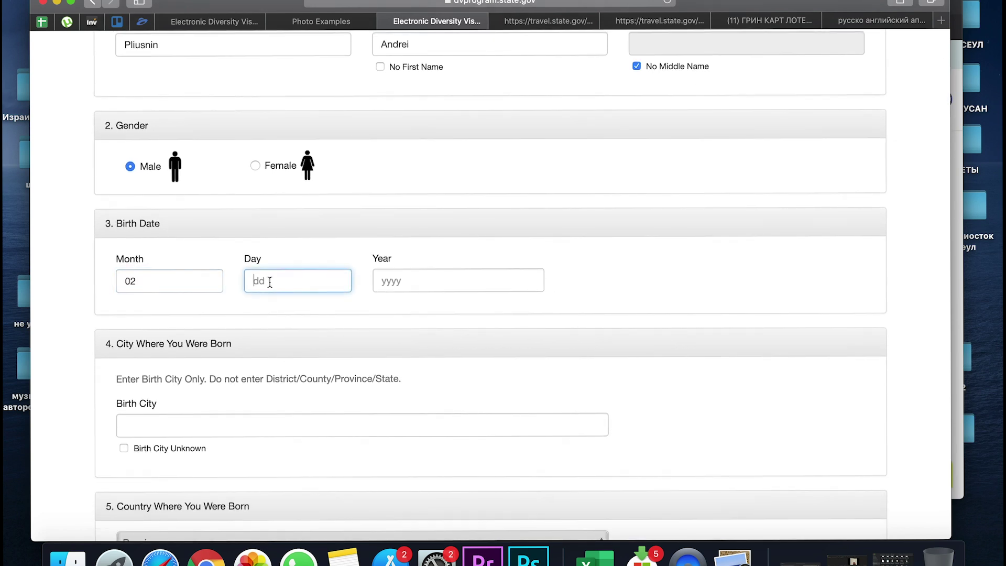
type("23")
left_click(394, 279)
scroll(325, 314, "down", 4)
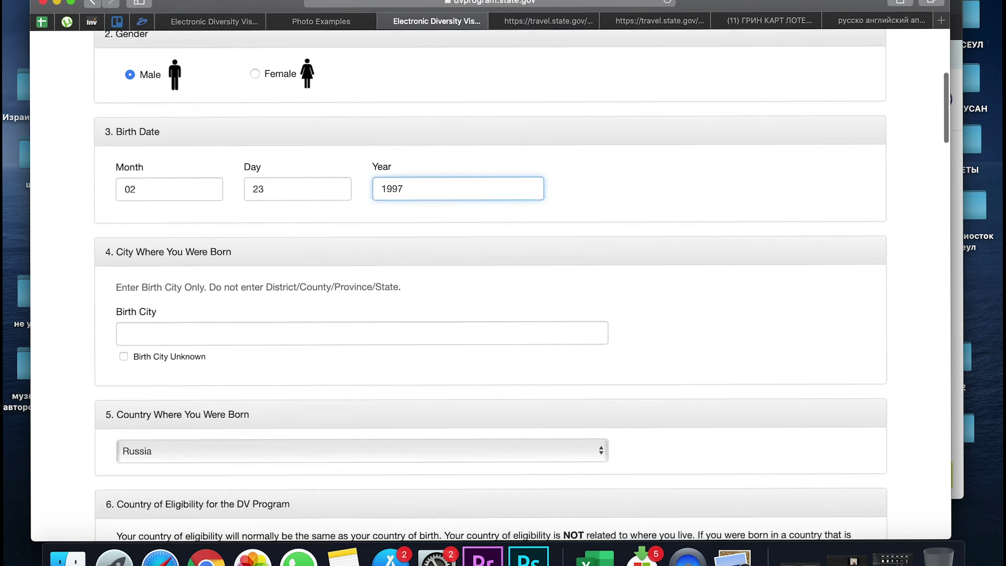
left_click(278, 326)
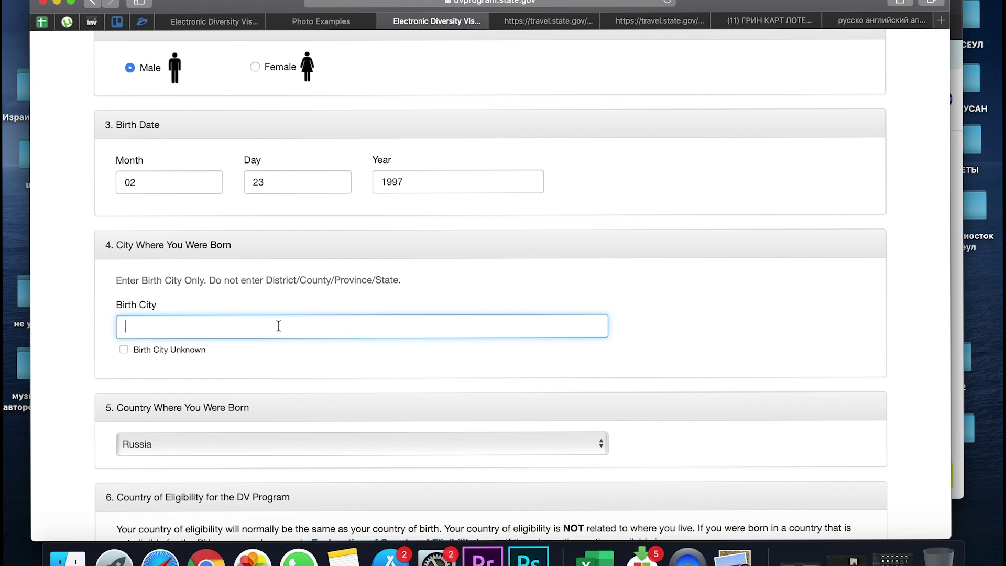
Enter Blagoveschensk as the birth city and review sections 6 and 7
type("Blagoveschensk")
scroll(329, 313, "down", 5)
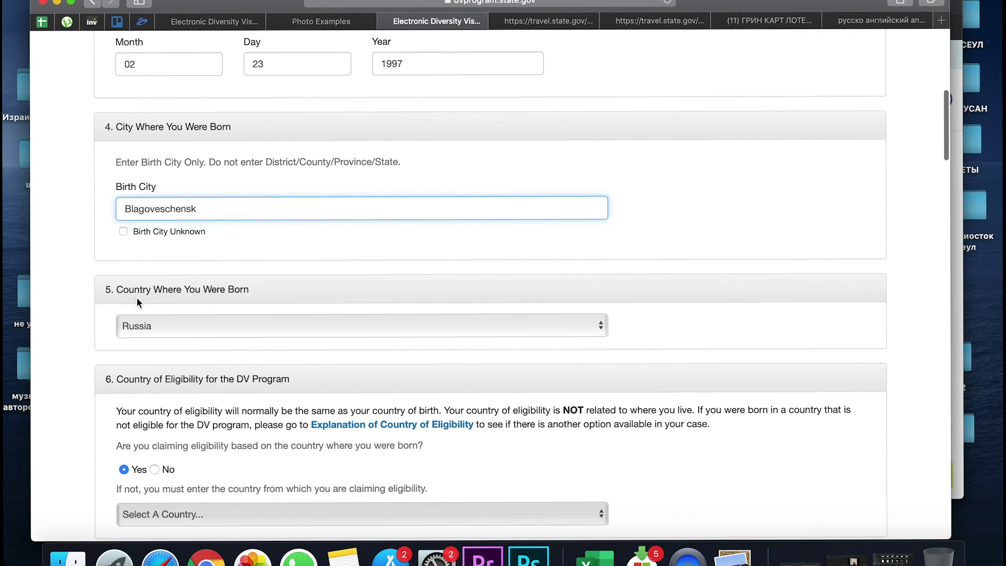
scroll(174, 341, "down", 5)
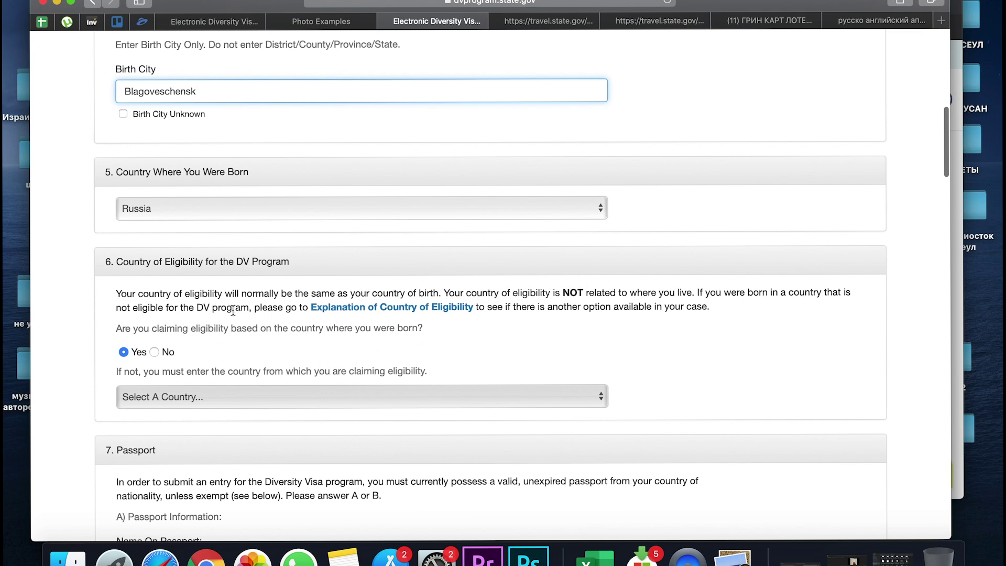
scroll(177, 398, "down", 8)
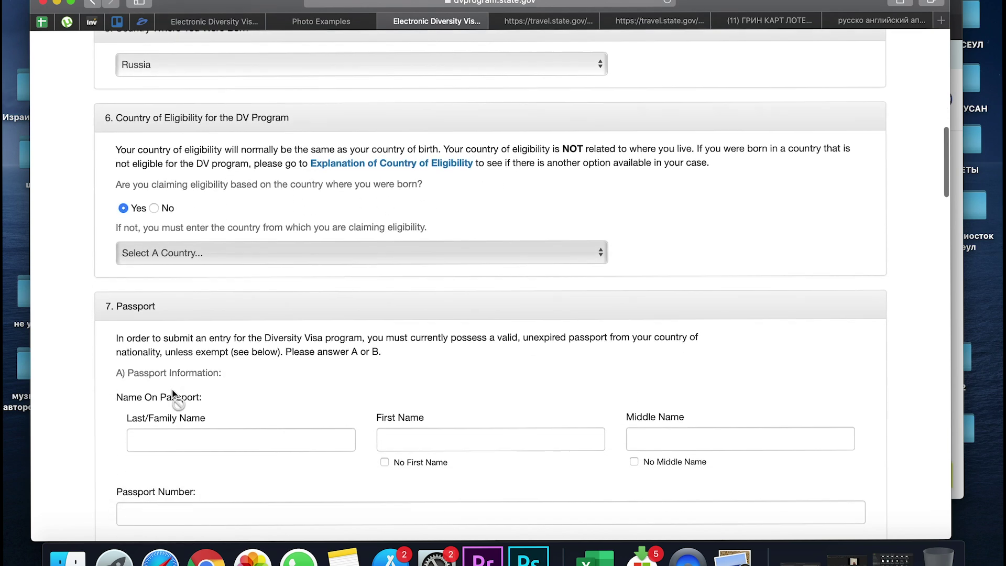
scroll(173, 393, "down", 1)
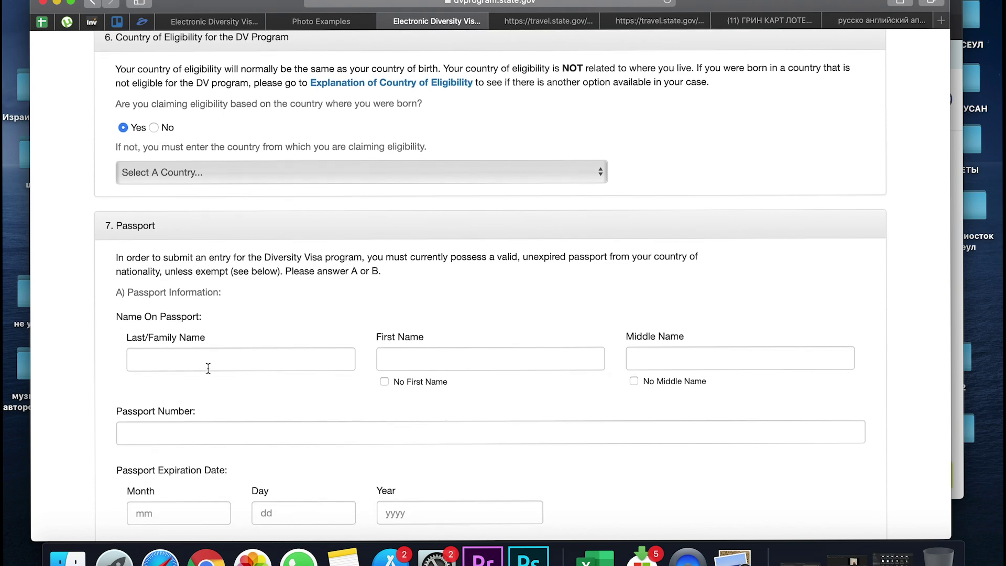
scroll(215, 412, "up", 20)
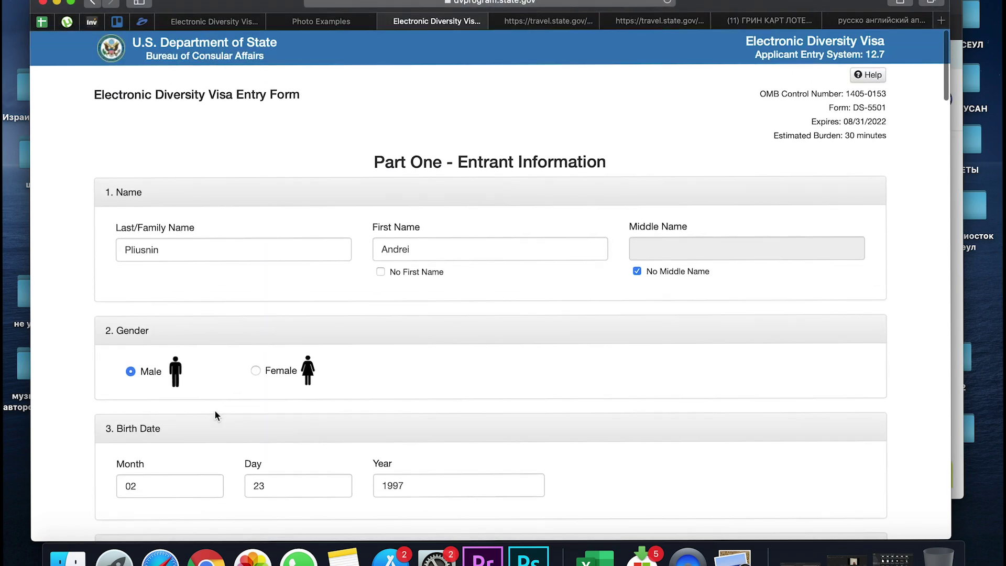
scroll(215, 411, "down", 20)
scroll(198, 249, "down", 2)
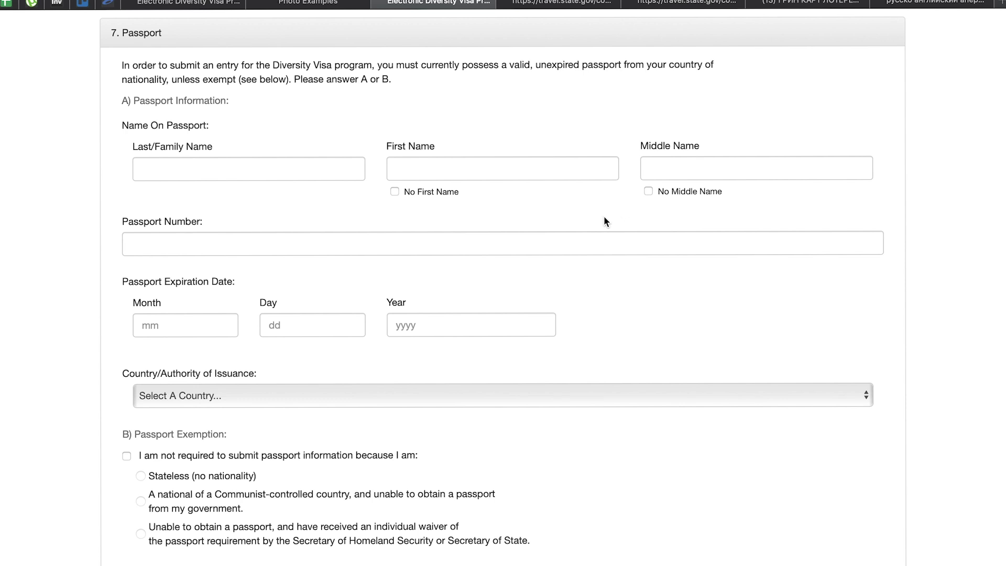
left_click(193, 171)
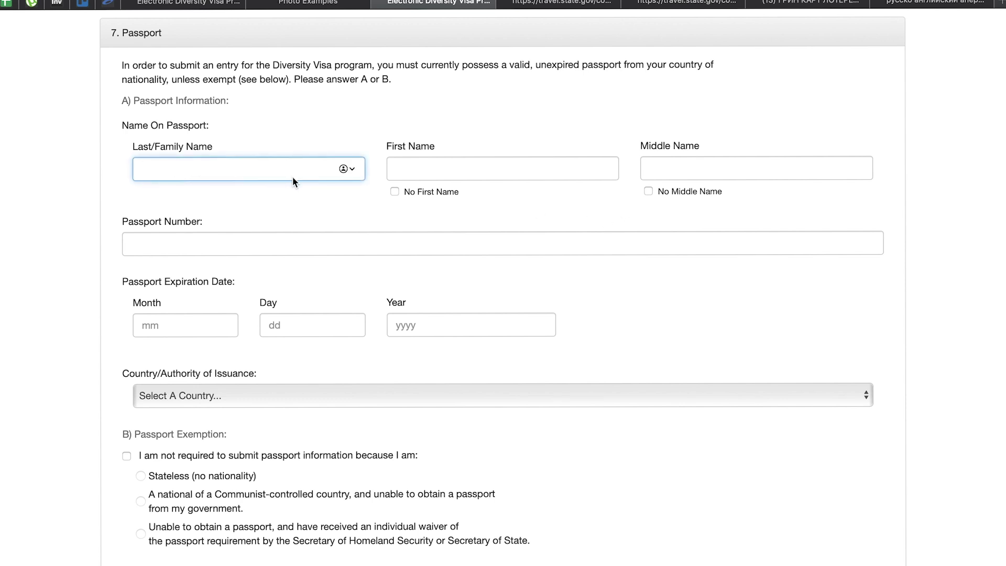
left_click(391, 166)
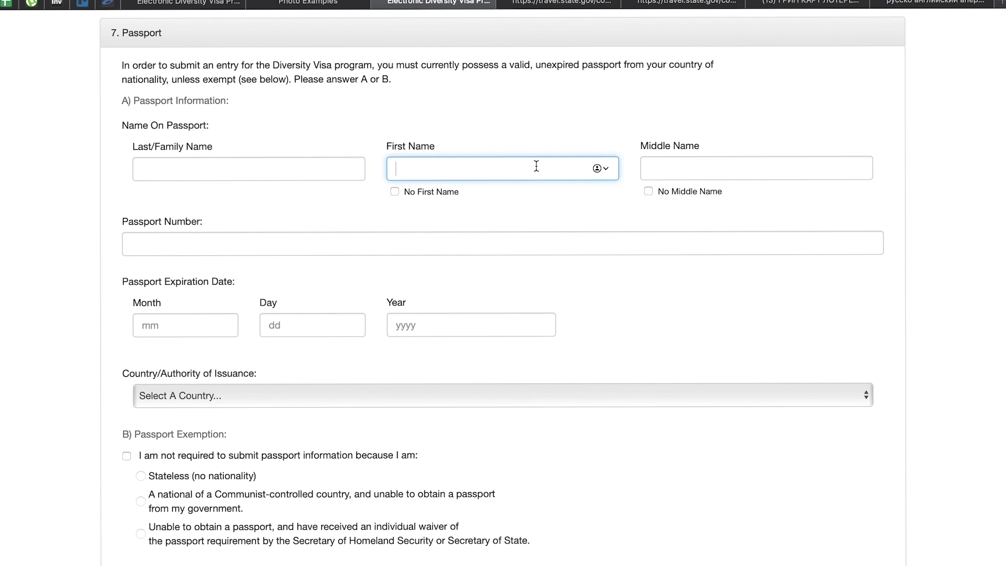
left_click(665, 159)
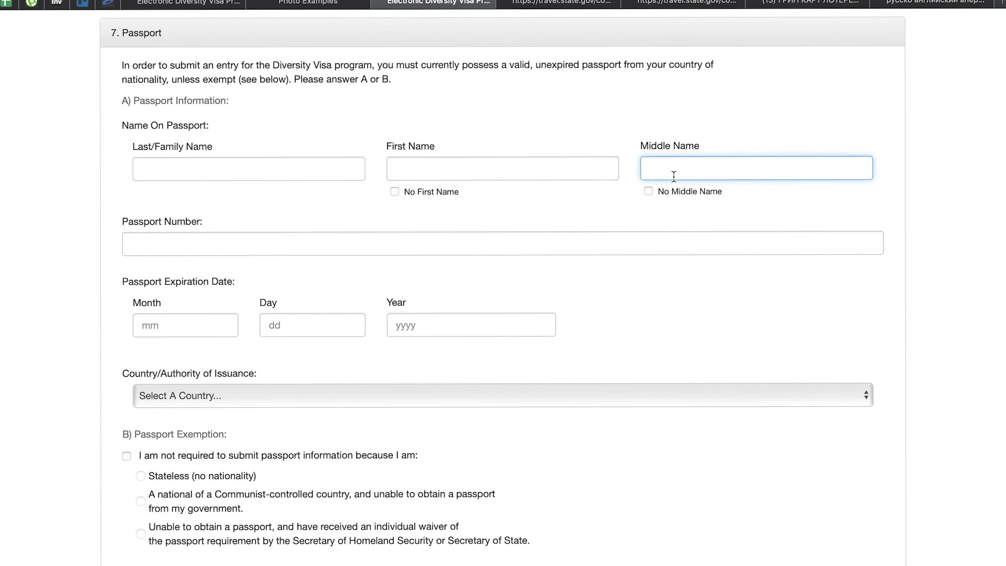
left_click(649, 191)
left_click(286, 242)
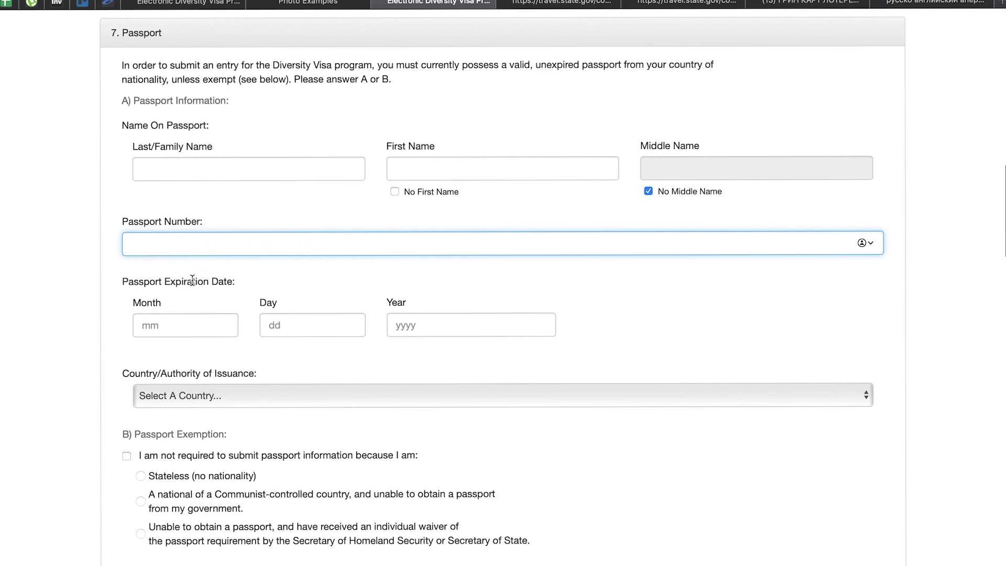
scroll(192, 279, "down", 1)
left_click(173, 295)
left_click_drag(123, 257, 236, 254)
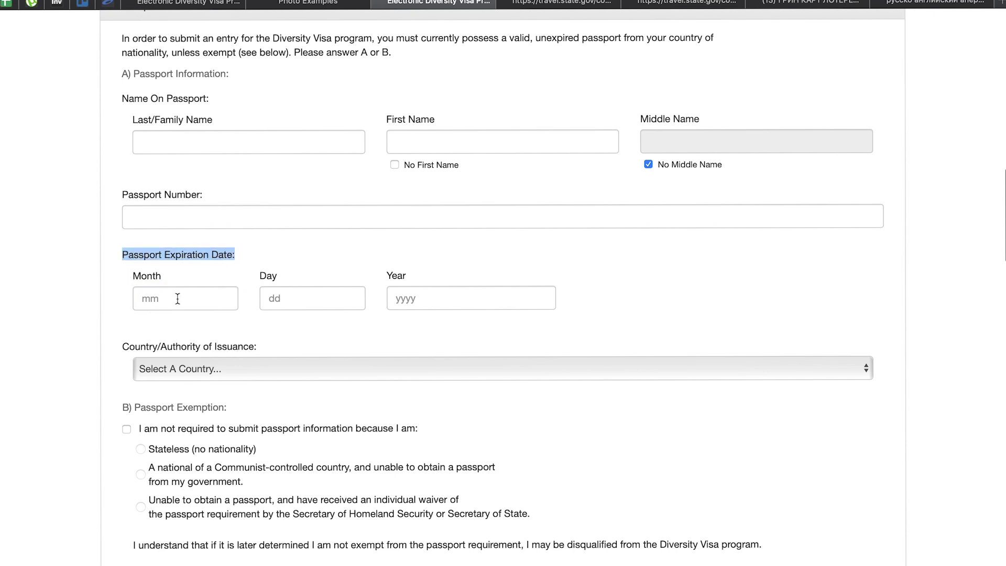
left_click(152, 304)
left_click_drag(133, 276, 163, 276)
left_click(161, 294)
left_click(161, 296)
left_click(269, 297)
left_click(408, 300)
scroll(392, 341, "down", 2)
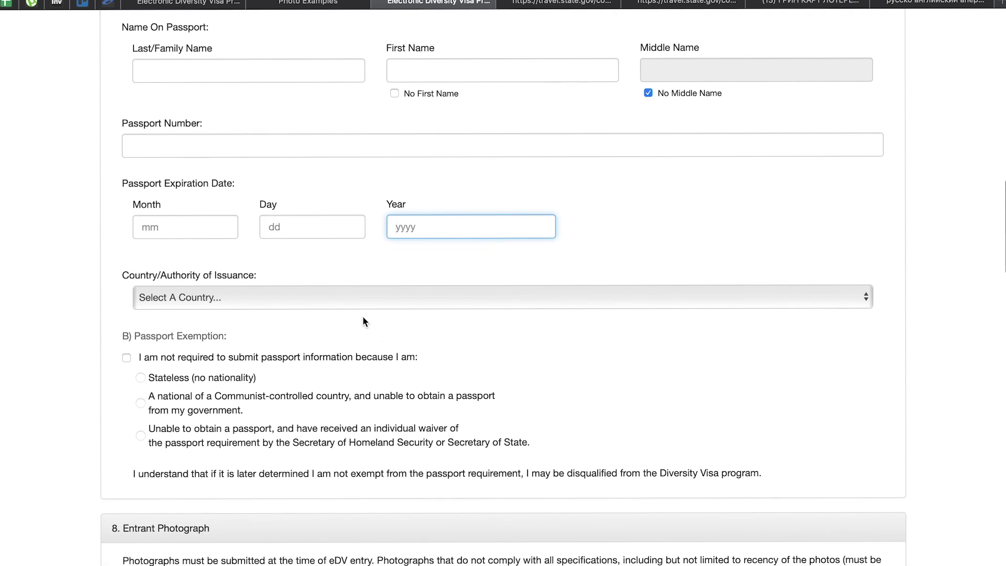
left_click(343, 296)
scroll(321, 413, "down", 10)
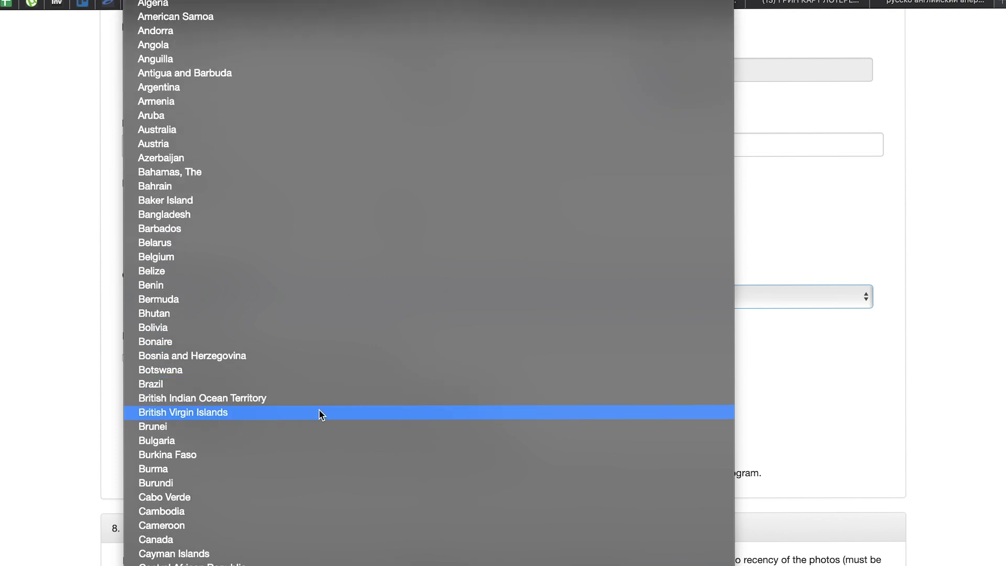
scroll(321, 413, "down", 15)
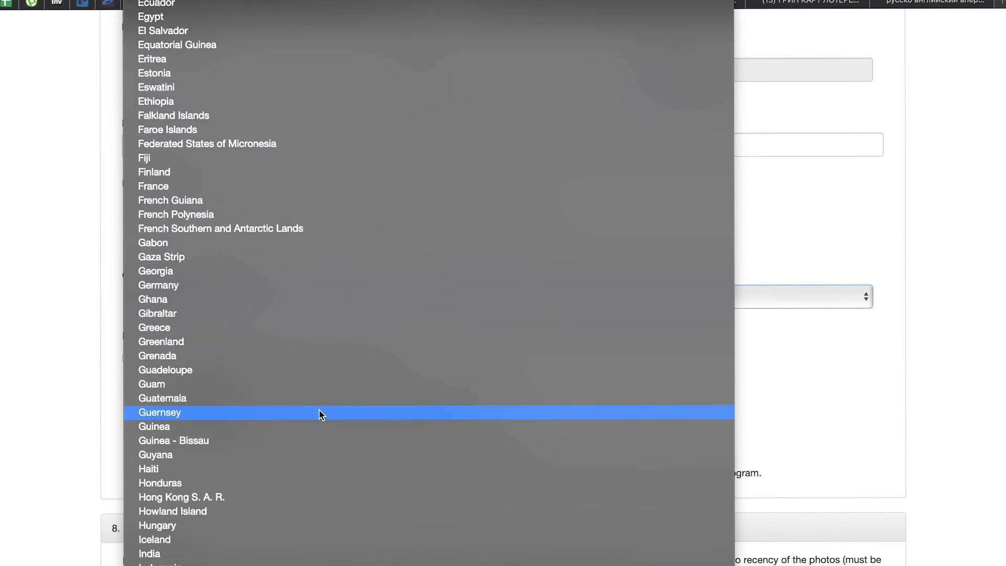
scroll(321, 413, "down", 15)
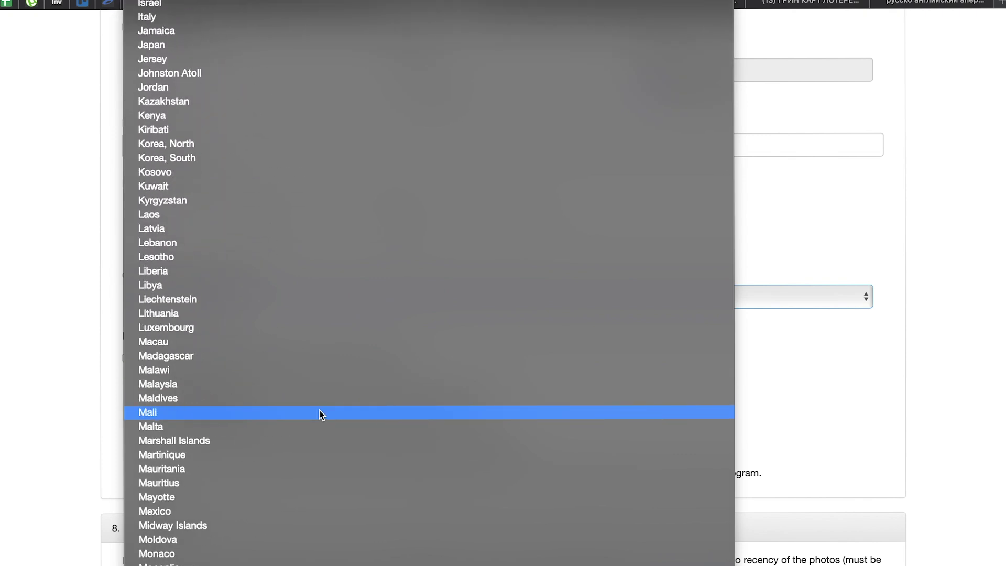
left_click(744, 329)
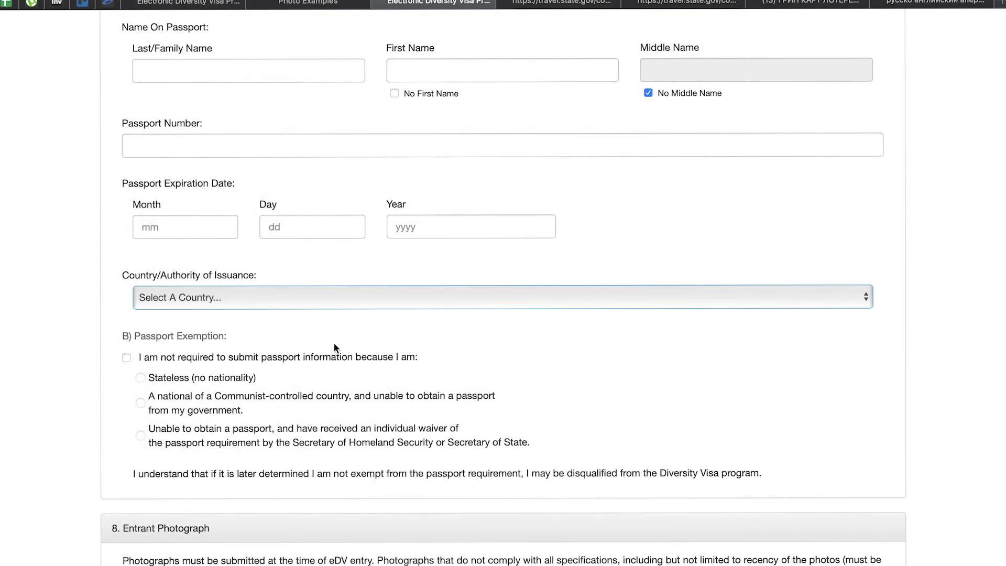
scroll(372, 319, "down", 1)
scroll(300, 375, "down", 5)
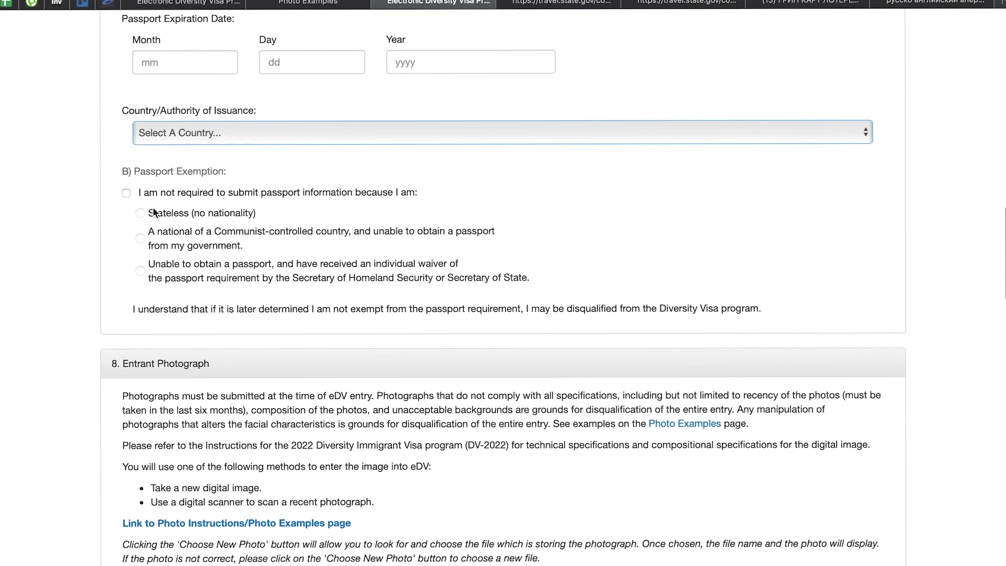
left_click_drag(119, 171, 215, 171)
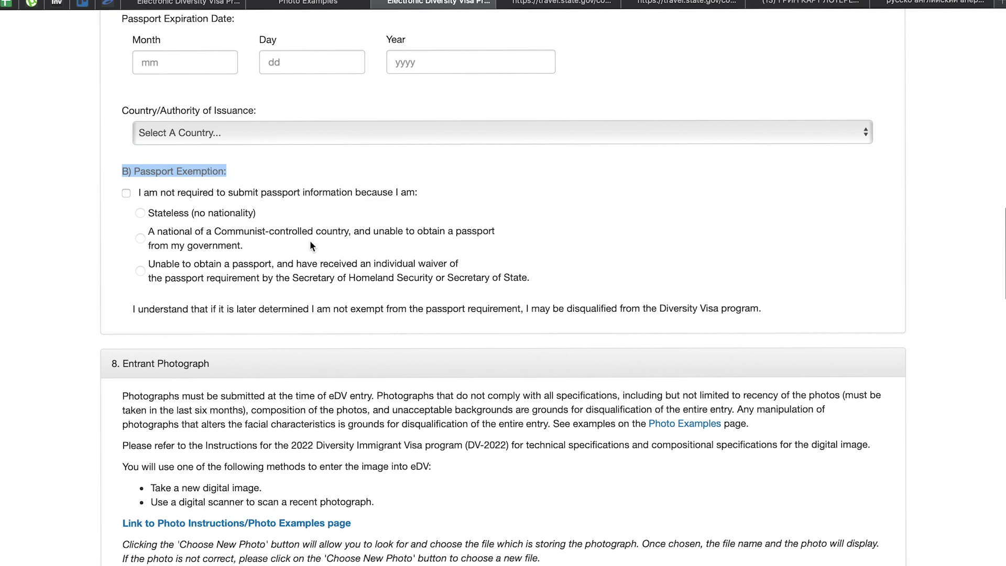
scroll(200, 250, "down", 9)
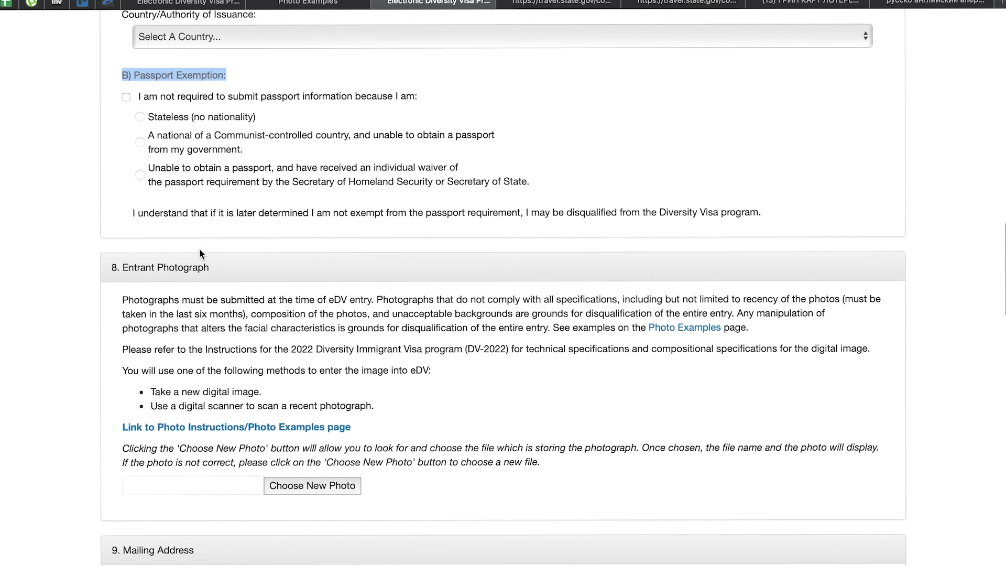
scroll(199, 248, "down", 4)
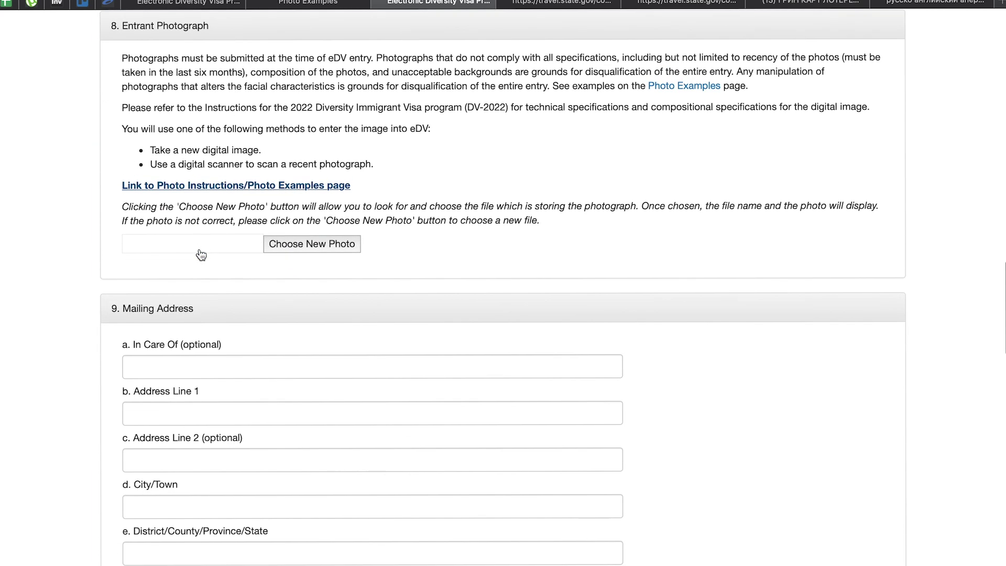
Start choosing a new entrant photo and browse into the Фотошоп folder
left_click(296, 245)
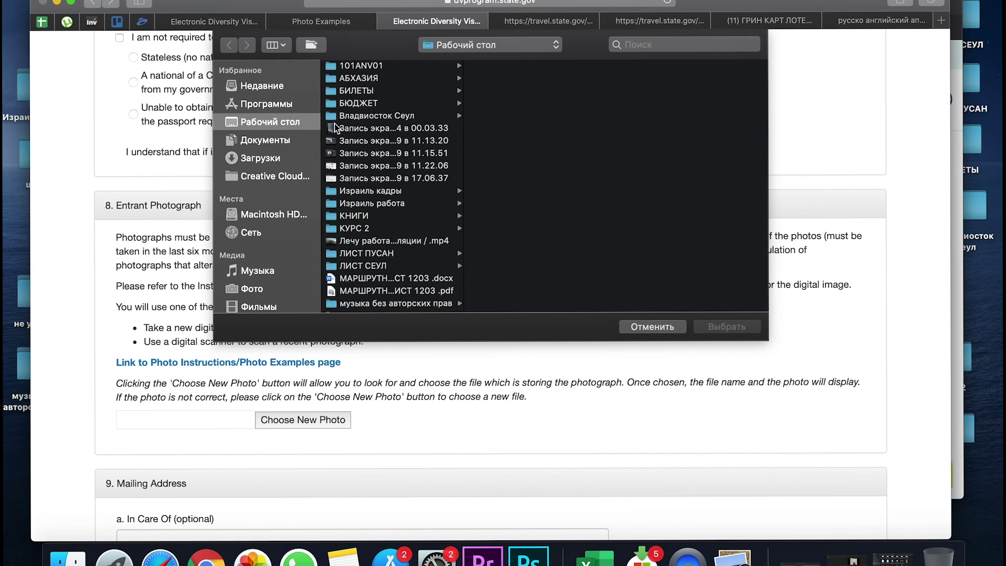
scroll(414, 177, "down", 10)
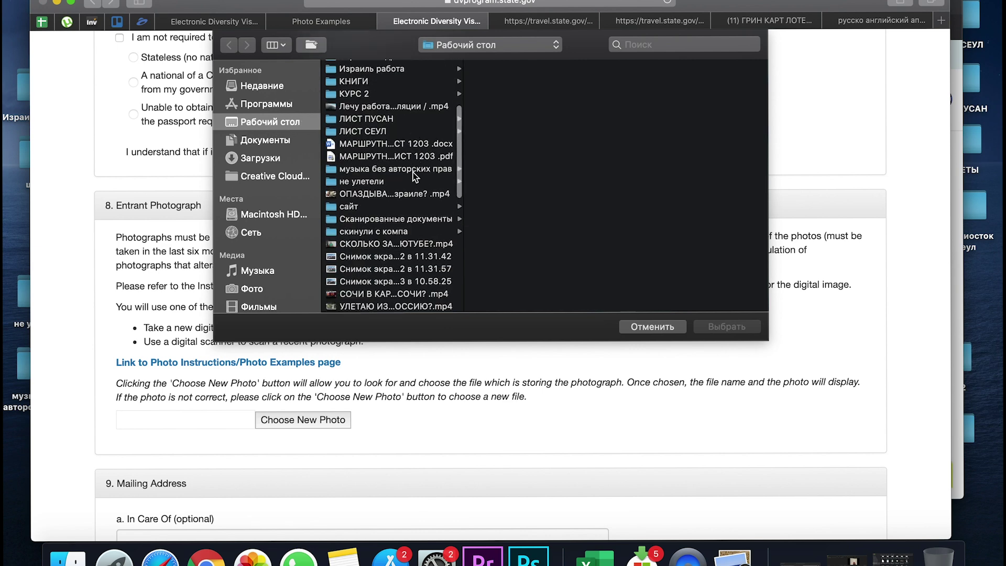
scroll(414, 177, "down", 3)
scroll(414, 177, "up", 6)
scroll(413, 173, "up", 6)
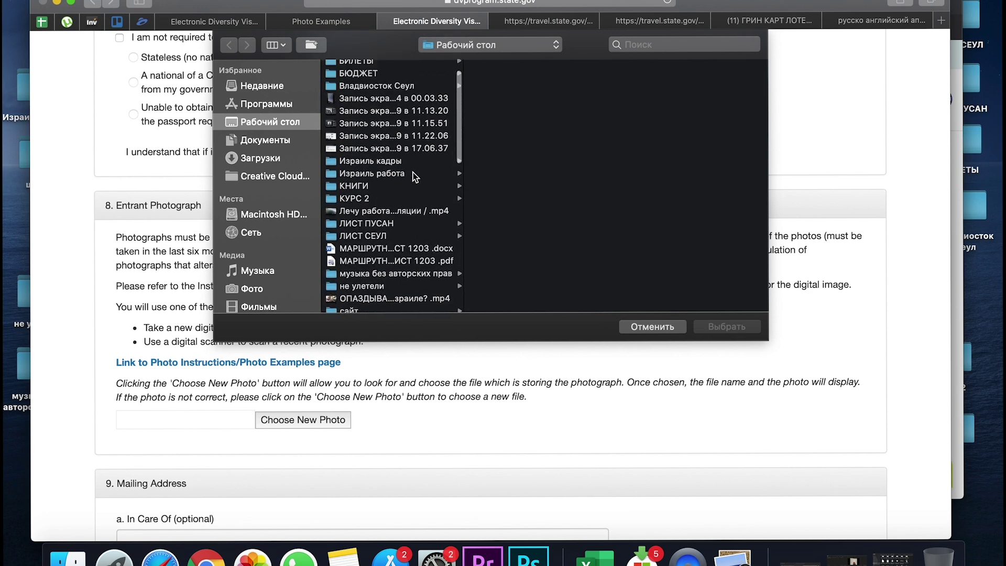
scroll(413, 172, "down", 3)
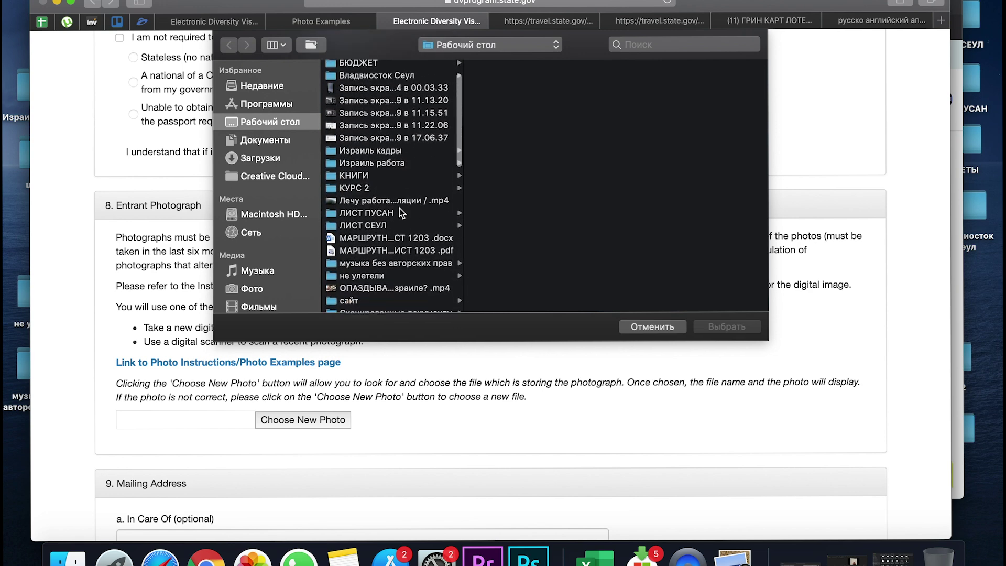
scroll(399, 208, "down", 2)
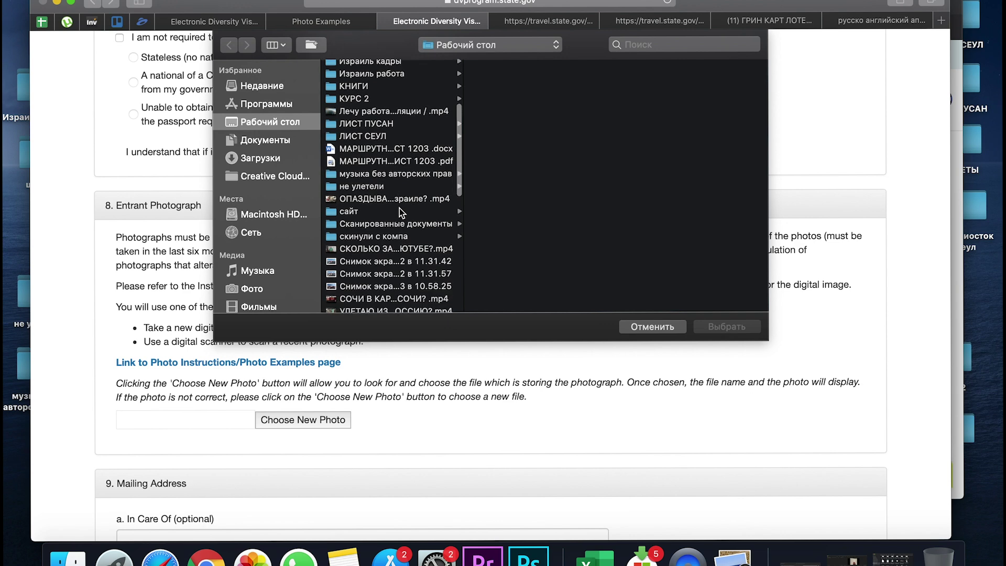
scroll(391, 231, "down", 4)
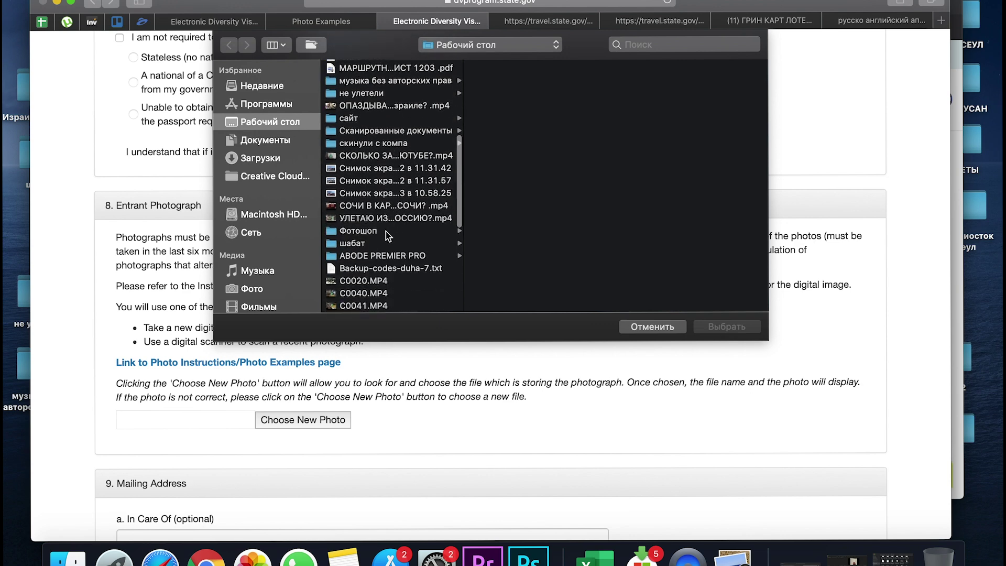
left_click(386, 231)
Upload фото 435.jpg from the Фотошоп folder as the entrant photograph
scroll(506, 258, "down", 10)
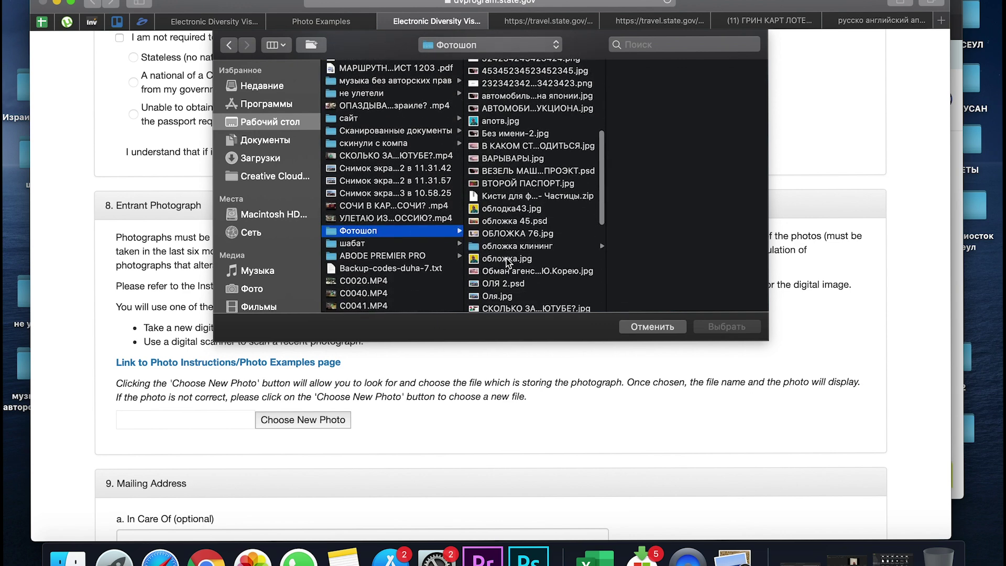
scroll(506, 259, "up", 5)
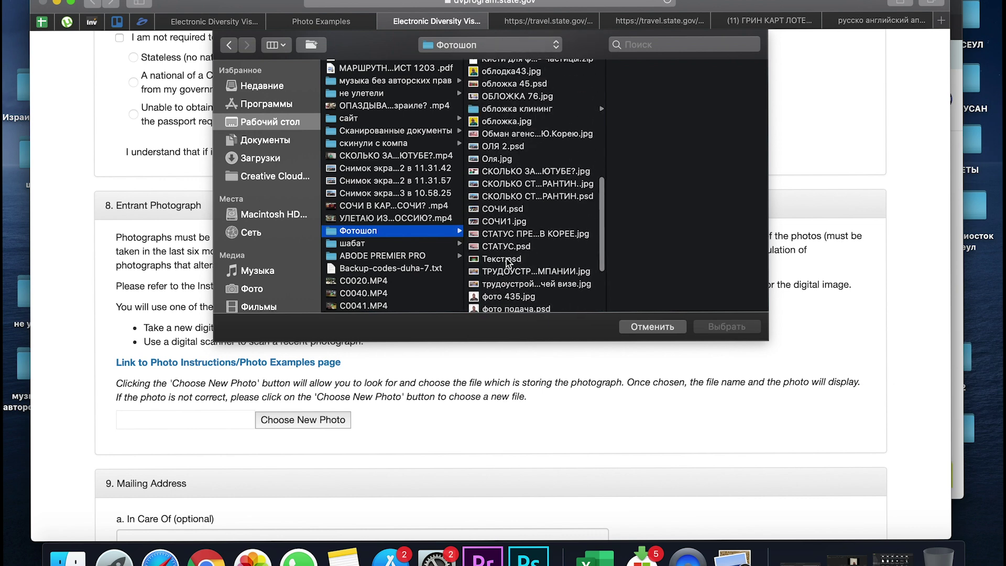
scroll(506, 258, "down", 3)
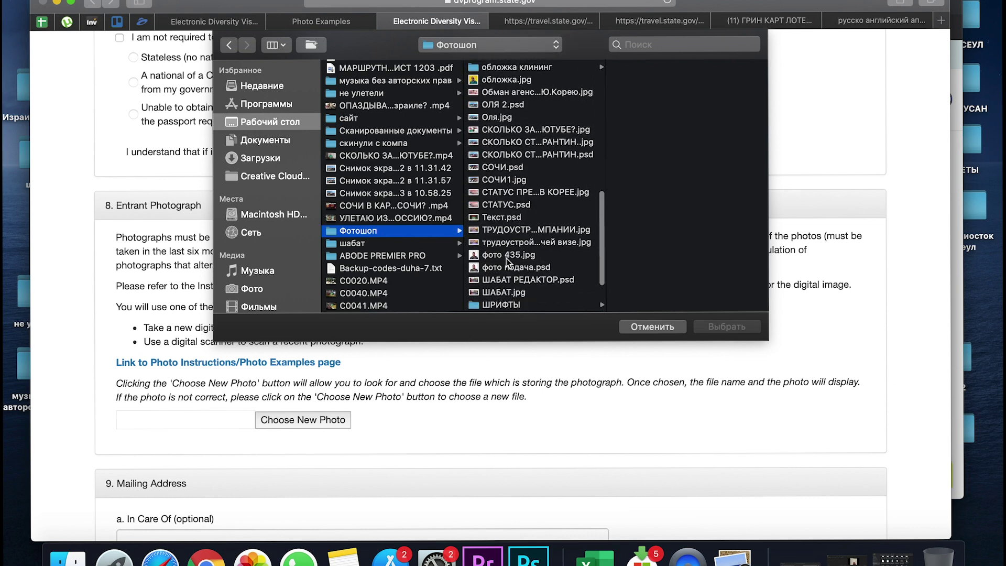
double_click(516, 257)
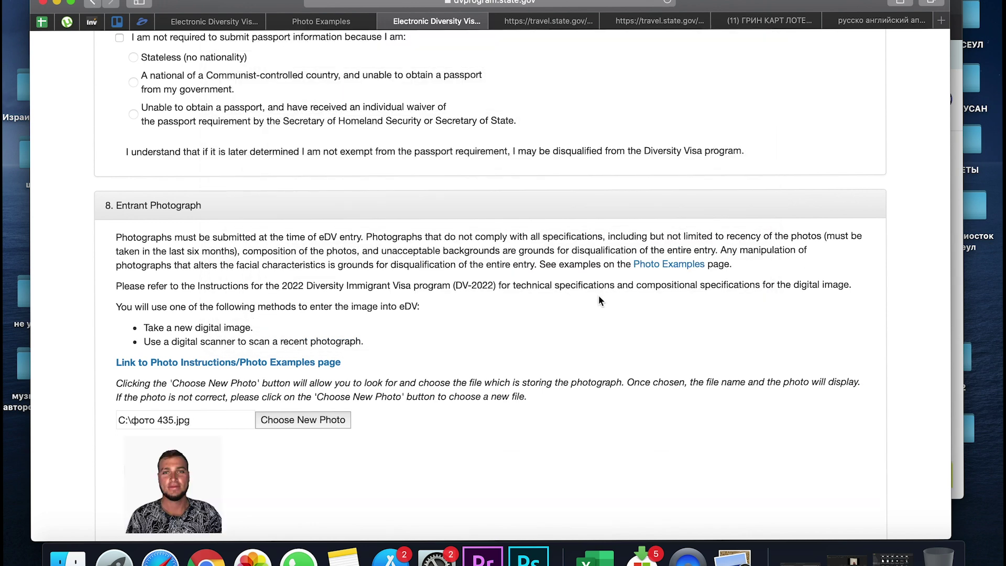
scroll(601, 300, "down", 3)
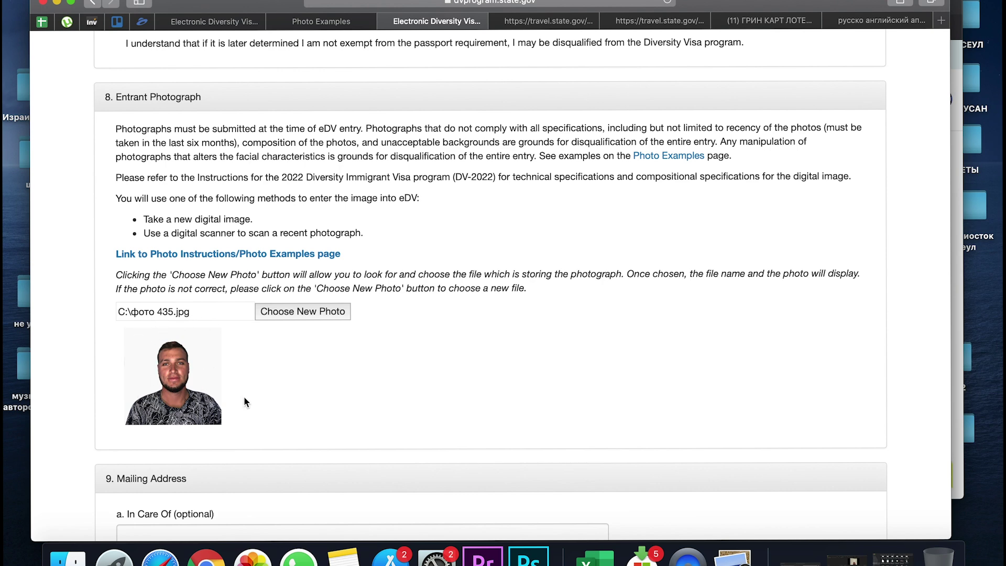
scroll(263, 409, "down", 1)
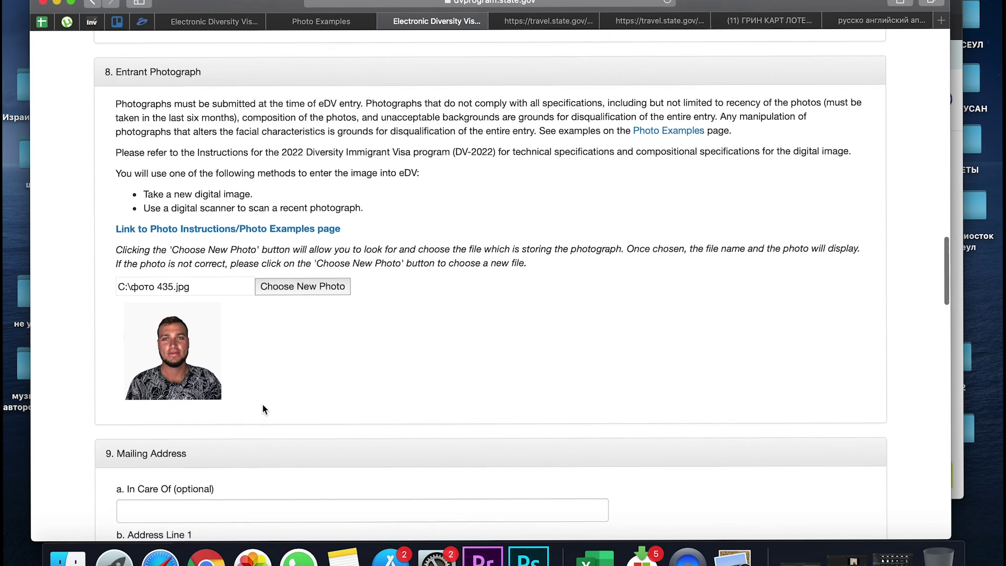
scroll(263, 409, "down", 1)
scroll(264, 410, "down", 1)
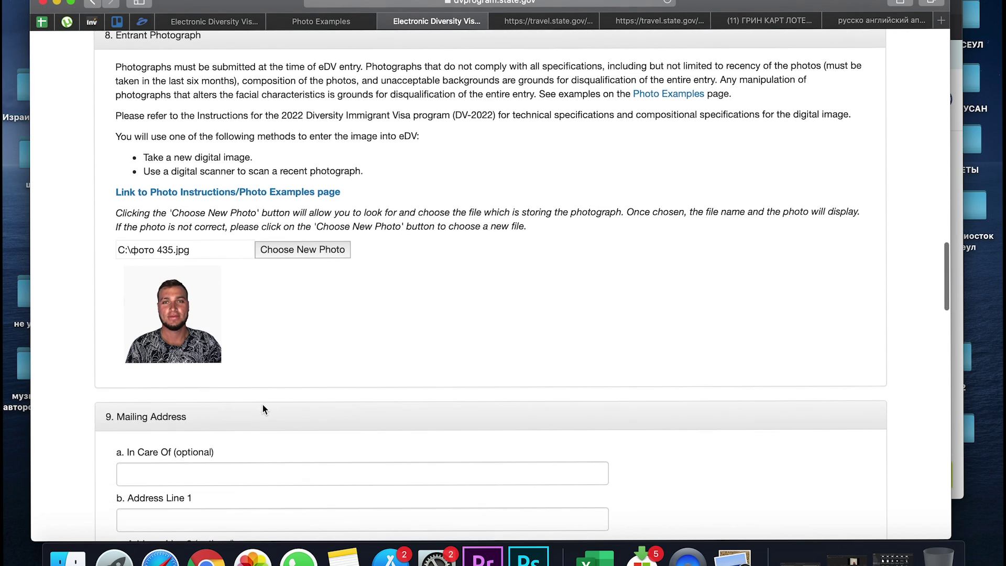
scroll(263, 405, "down", 5)
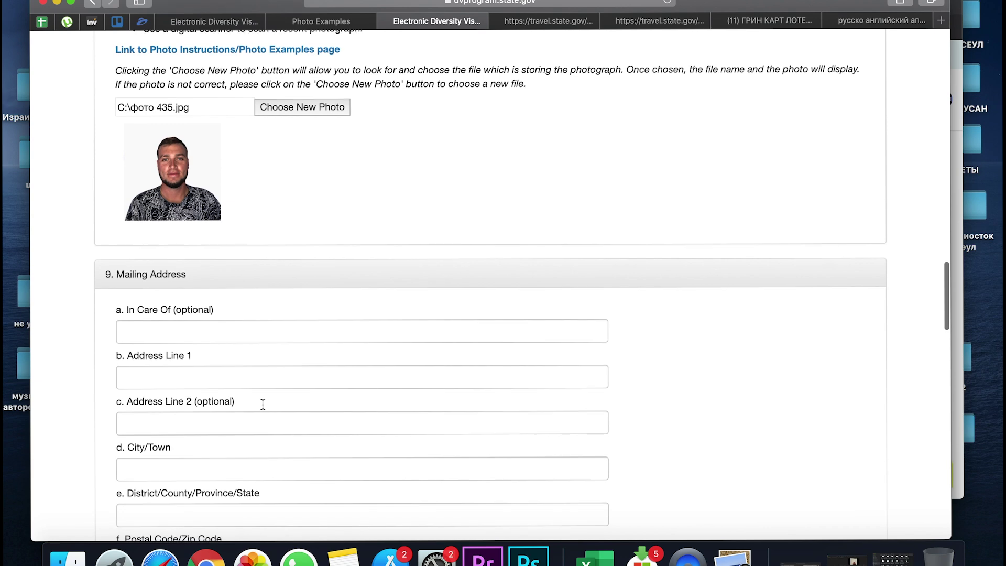
scroll(262, 406, "down", 5)
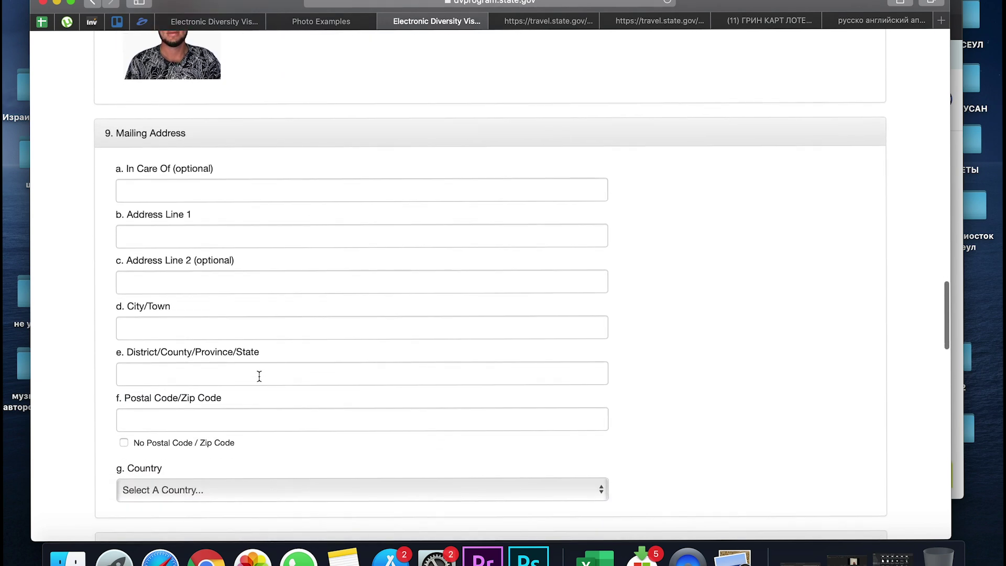
left_click(146, 241)
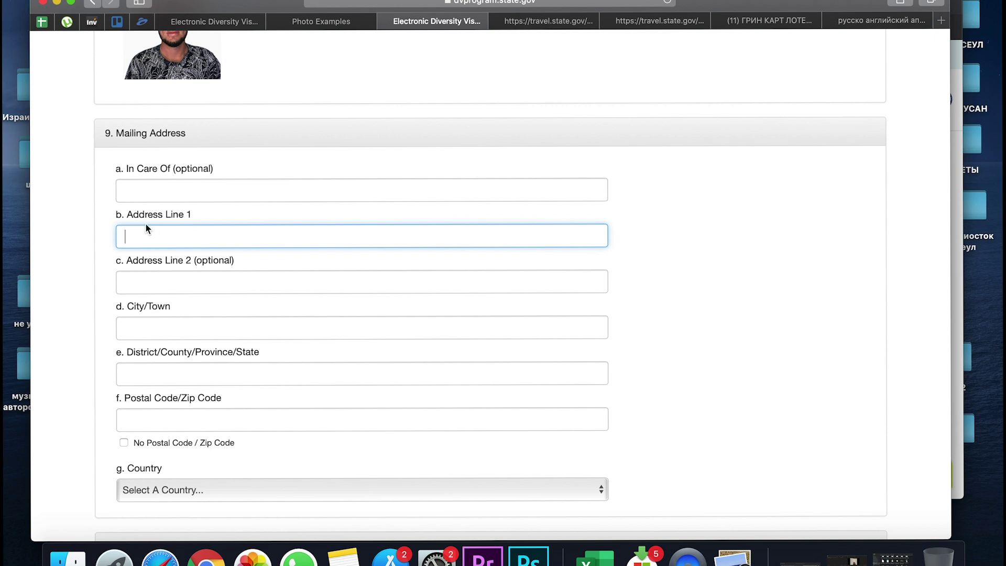
type("Te")
key("BackSpace")
key("BackSpace")
key("BackSpace")
left_click(180, 280)
scroll(180, 280, "down", 3)
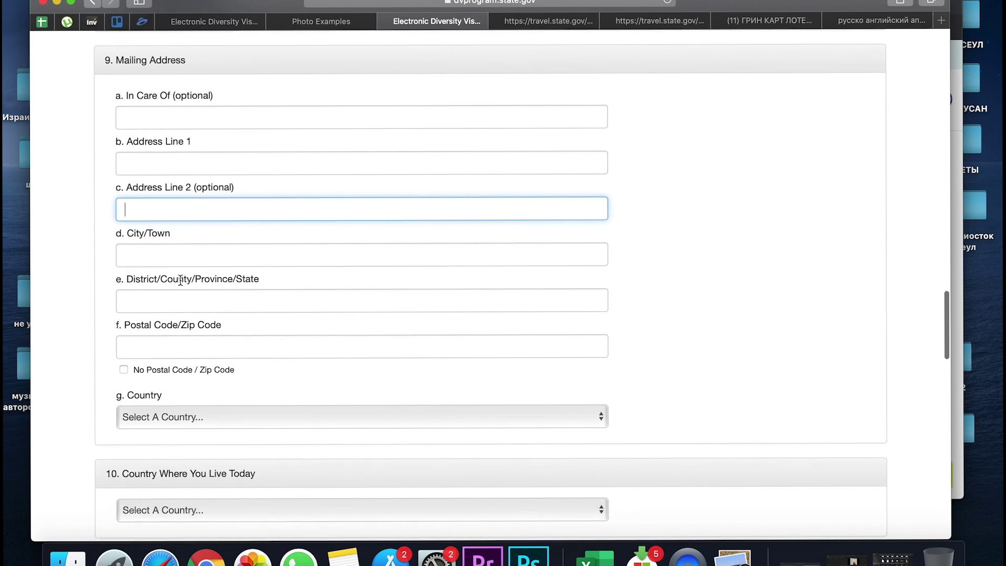
left_click(149, 248)
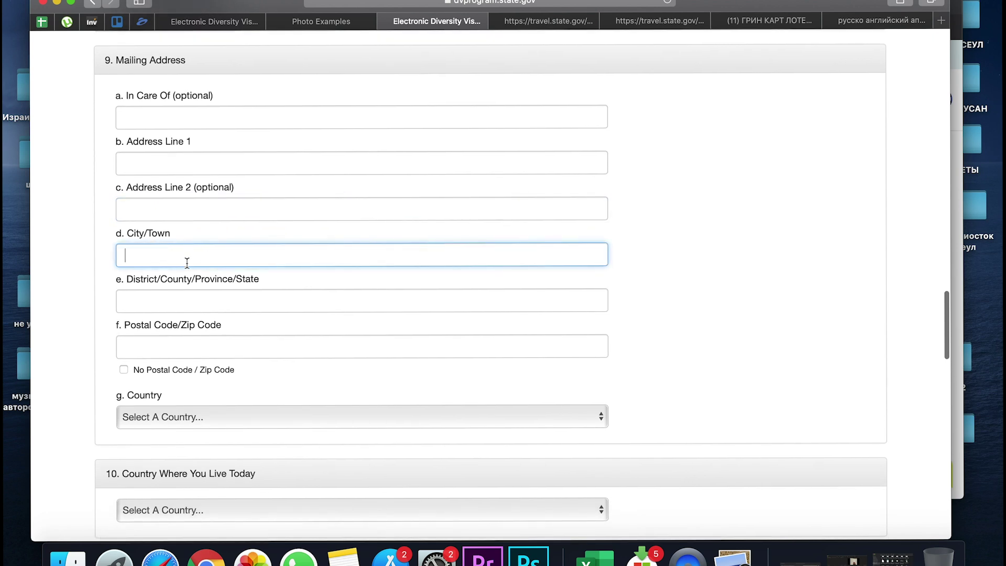
left_click(184, 293)
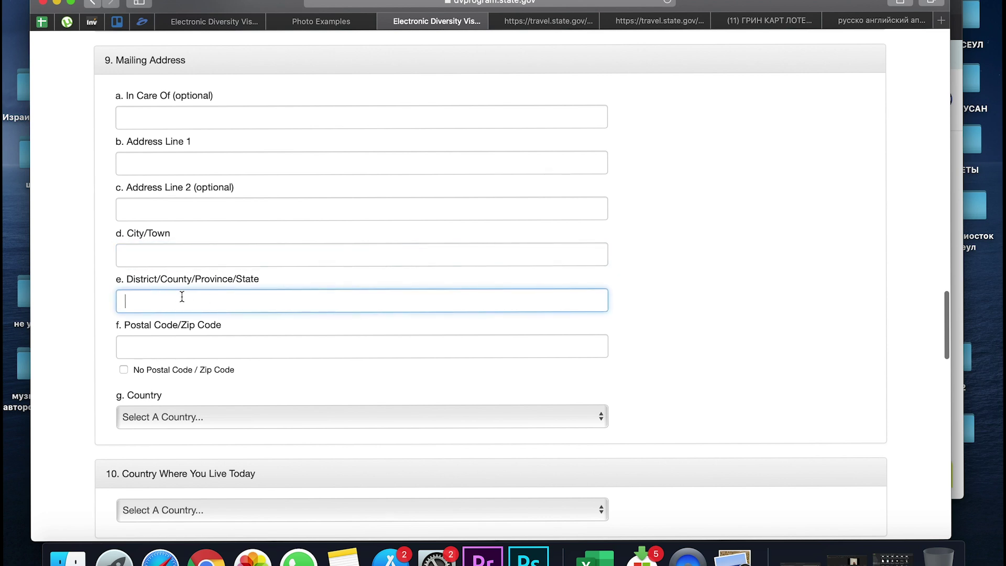
scroll(161, 298, "down", 3)
left_click(162, 308)
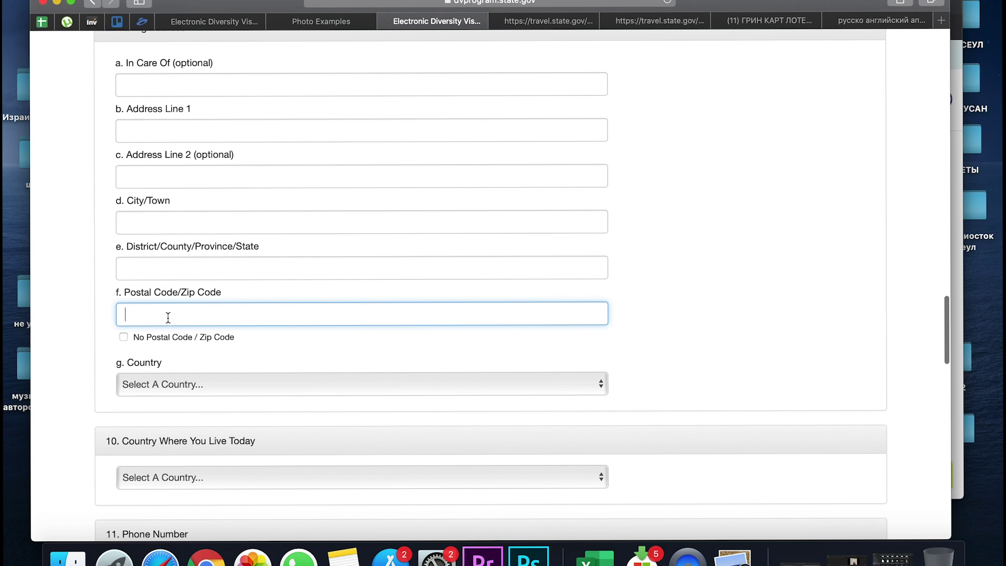
scroll(168, 320, "down", 5)
Choose Russia as the mailing address country, leaving the residence country unselected
left_click(174, 308)
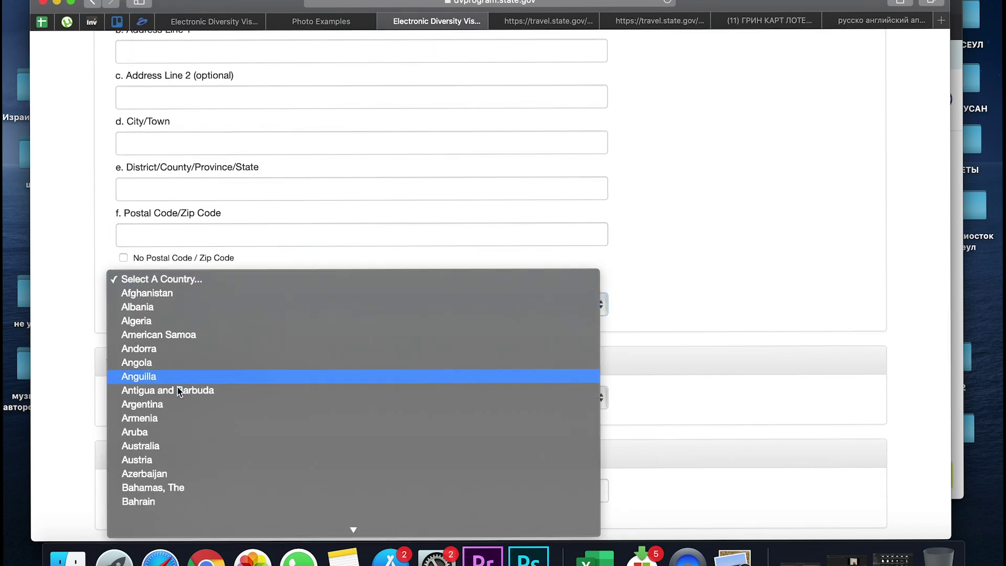
scroll(178, 392, "down", 15)
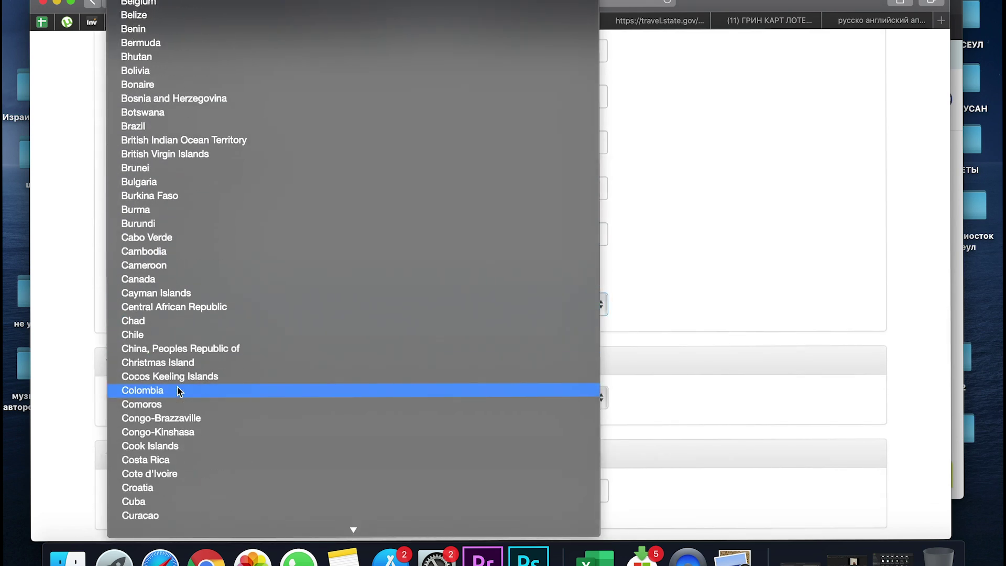
scroll(177, 391, "down", 20)
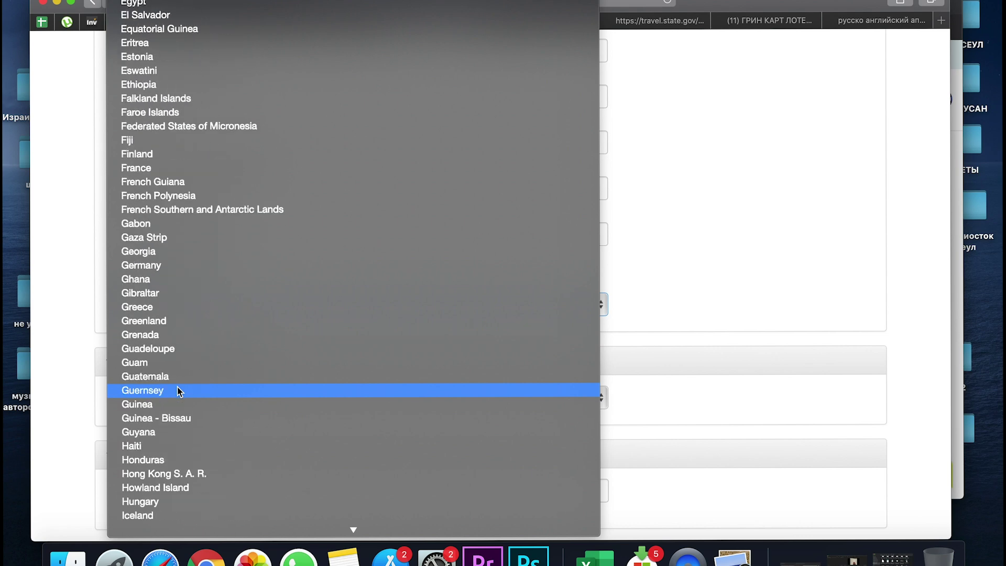
scroll(177, 390, "down", 20)
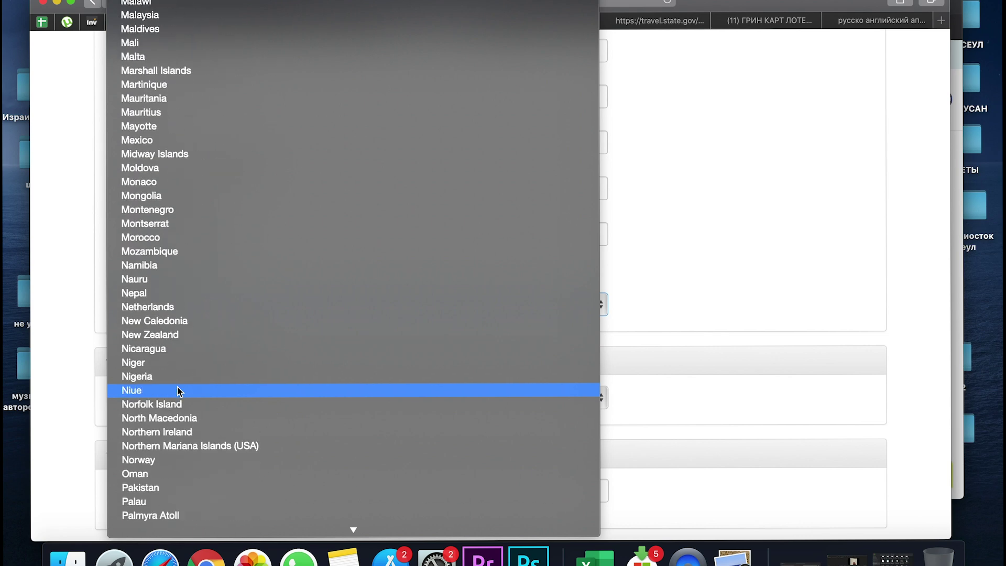
scroll(177, 390, "down", 3)
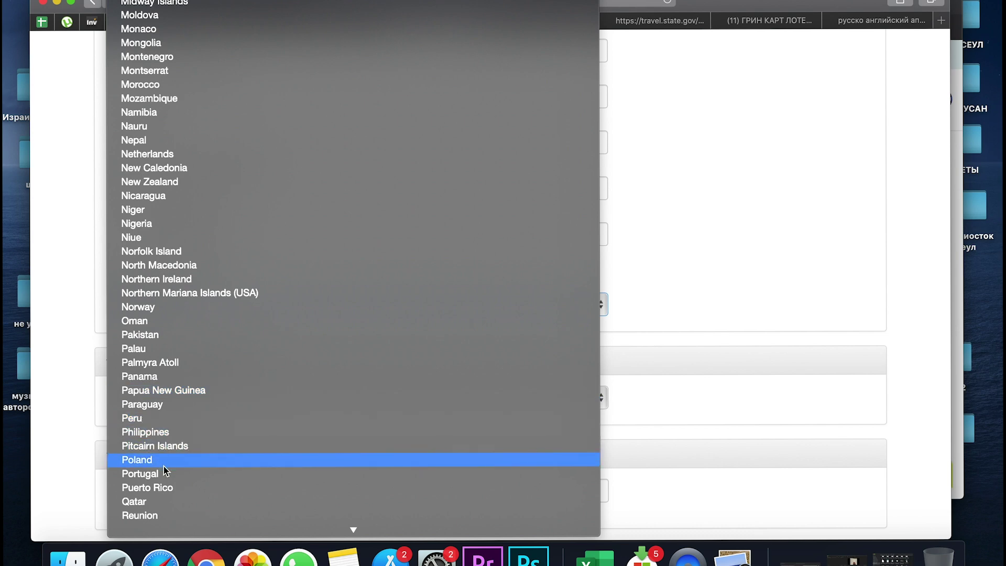
scroll(165, 472, "down", 8)
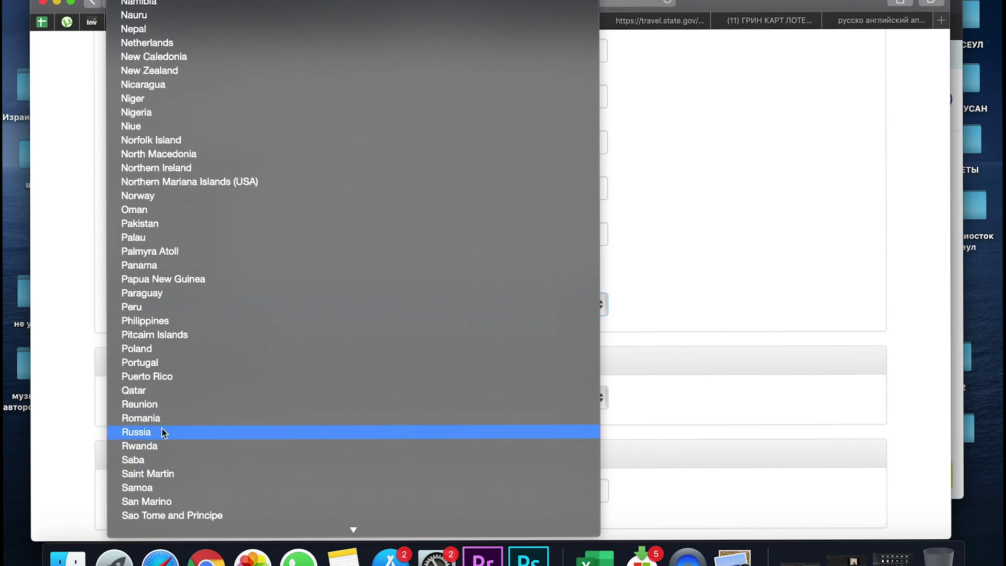
left_click(161, 431)
scroll(202, 391, "down", 3)
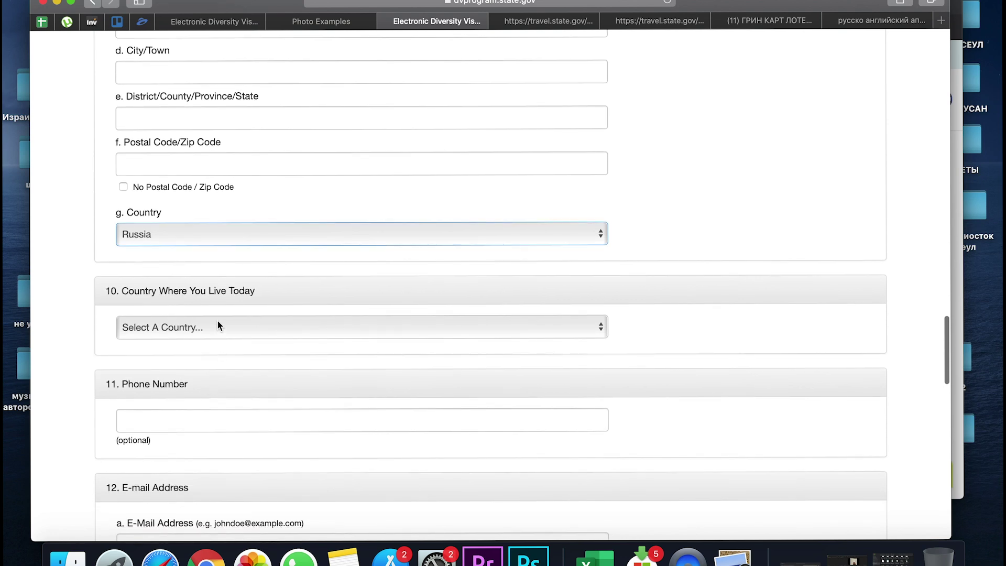
left_click(217, 320)
left_click(225, 296)
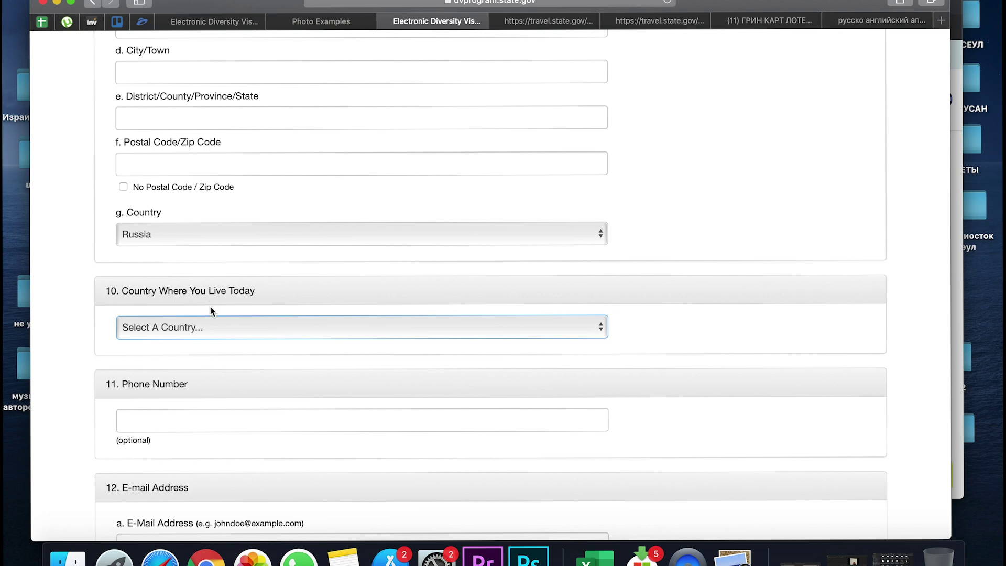
Choose Russia as the Country Where You Live Today
left_click(205, 328)
scroll(204, 403, "down", 15)
scroll(204, 406, "down", 20)
scroll(204, 407, "down", 20)
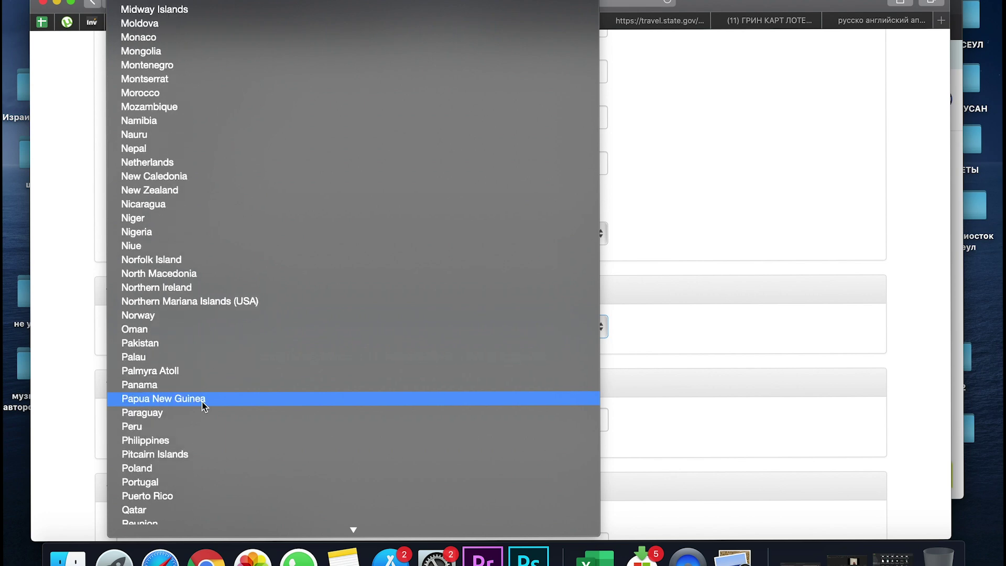
scroll(203, 407, "down", 5)
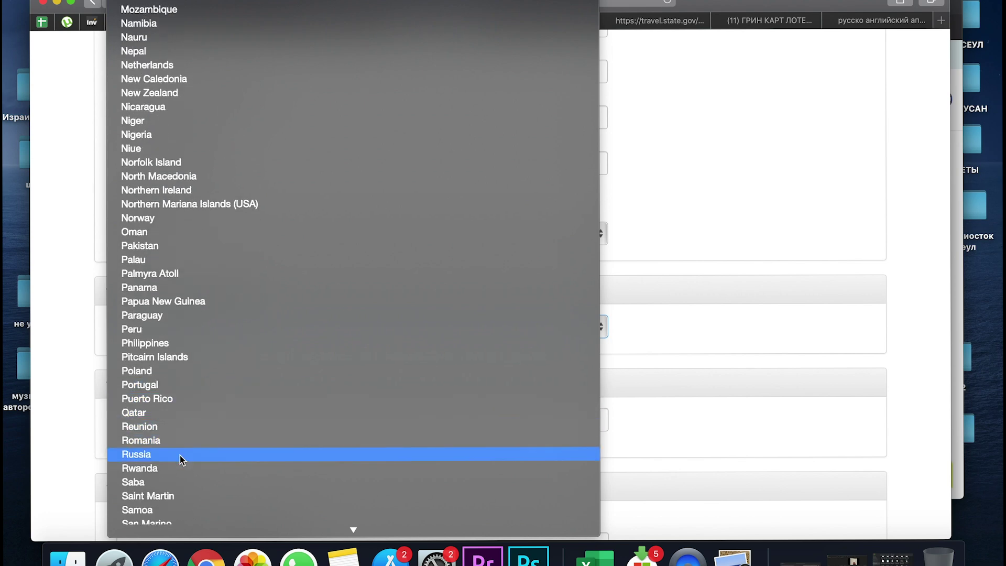
left_click(180, 455)
scroll(201, 444, "down", 2)
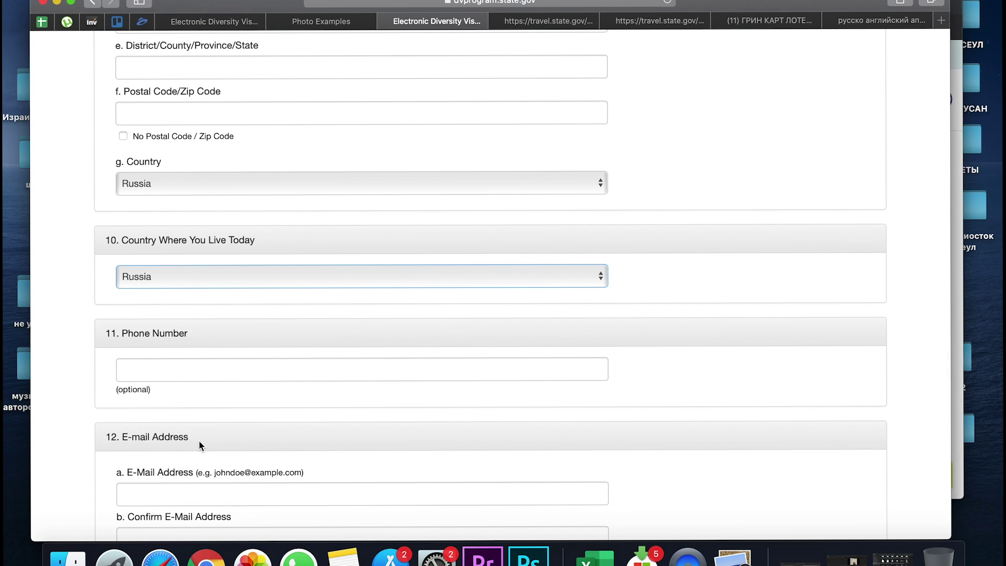
scroll(199, 444, "down", 2)
left_click(180, 336)
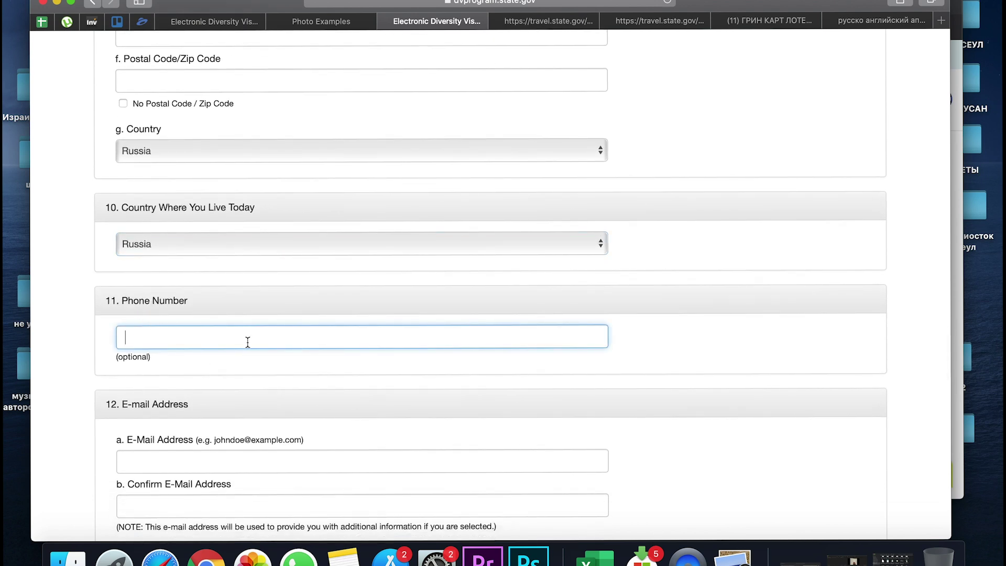
Type the entrant's e-mail address, fixing a typo, and repeat it in Confirm E-Mail Address
scroll(231, 386, "down", 3)
left_click(130, 367)
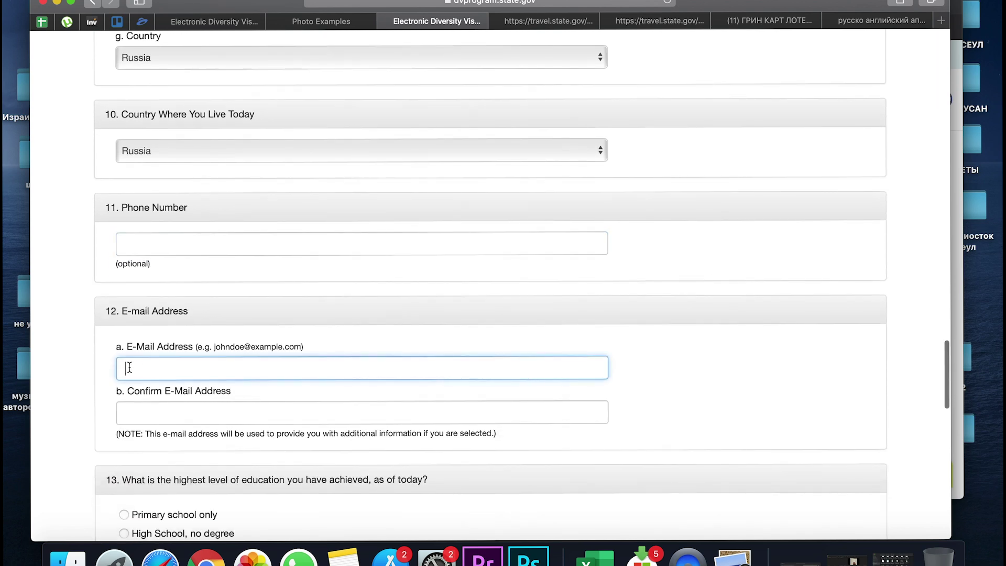
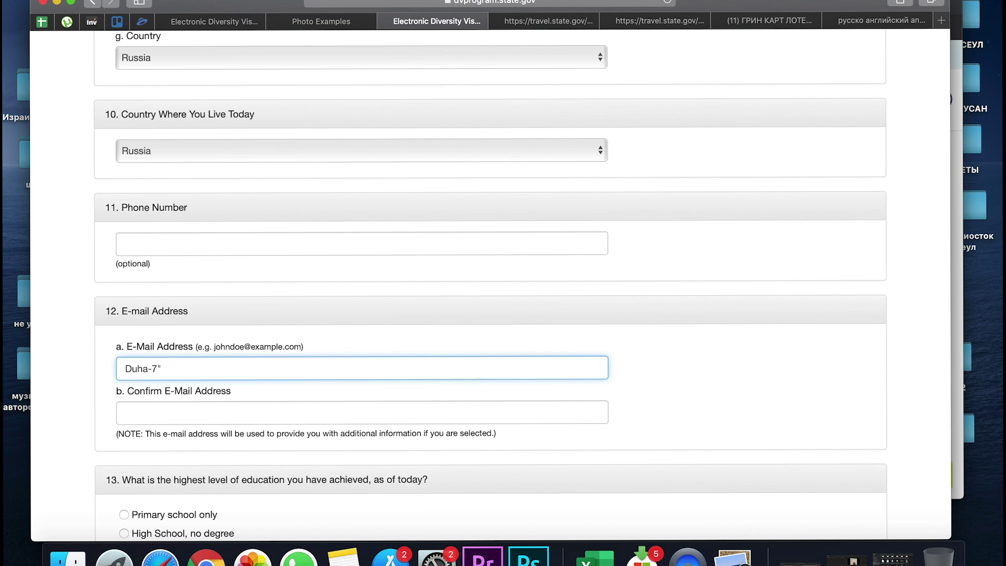
key("Tab")
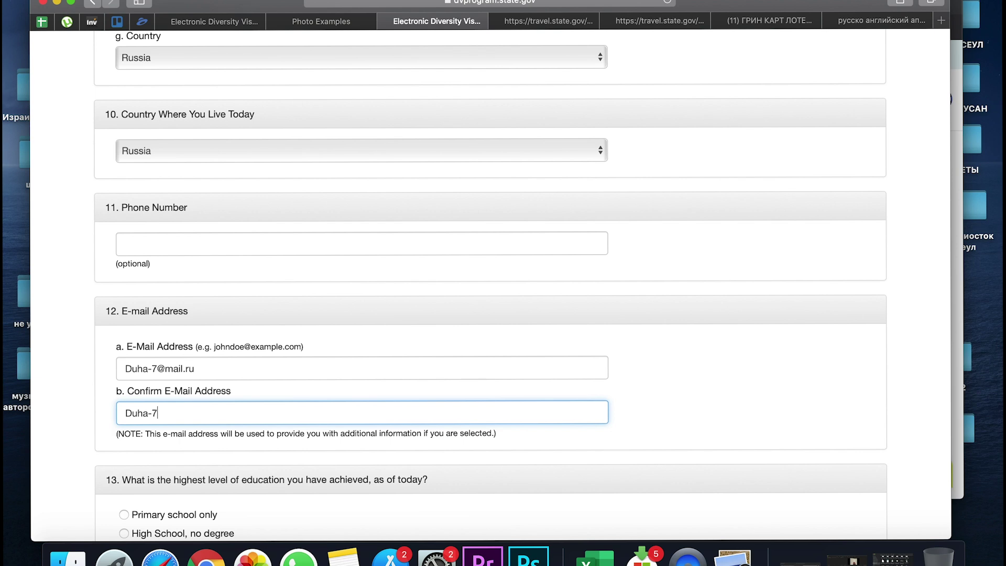
scroll(212, 412, "down", 5)
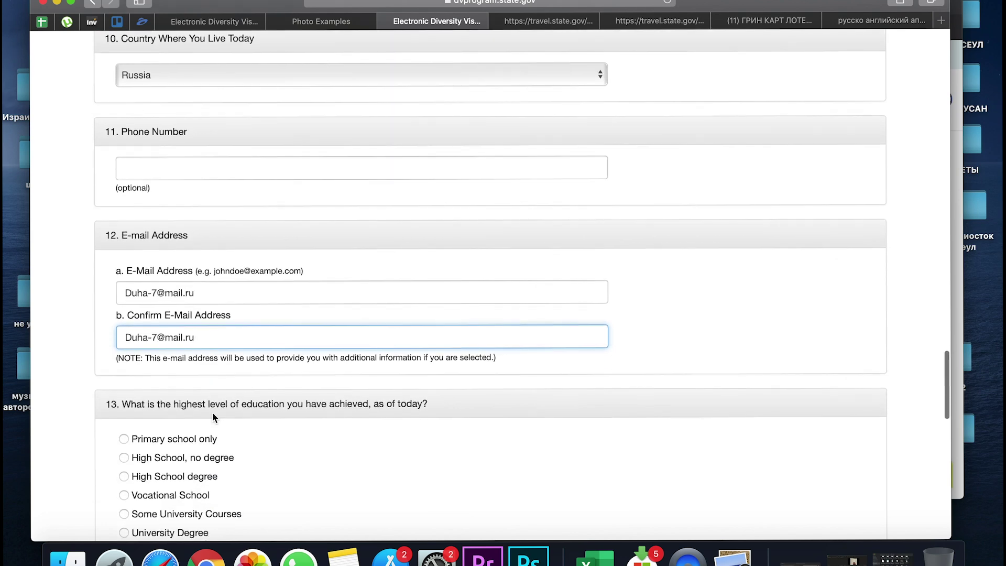
Select University Degree as the highest education level in question 13
scroll(212, 411, "down", 2)
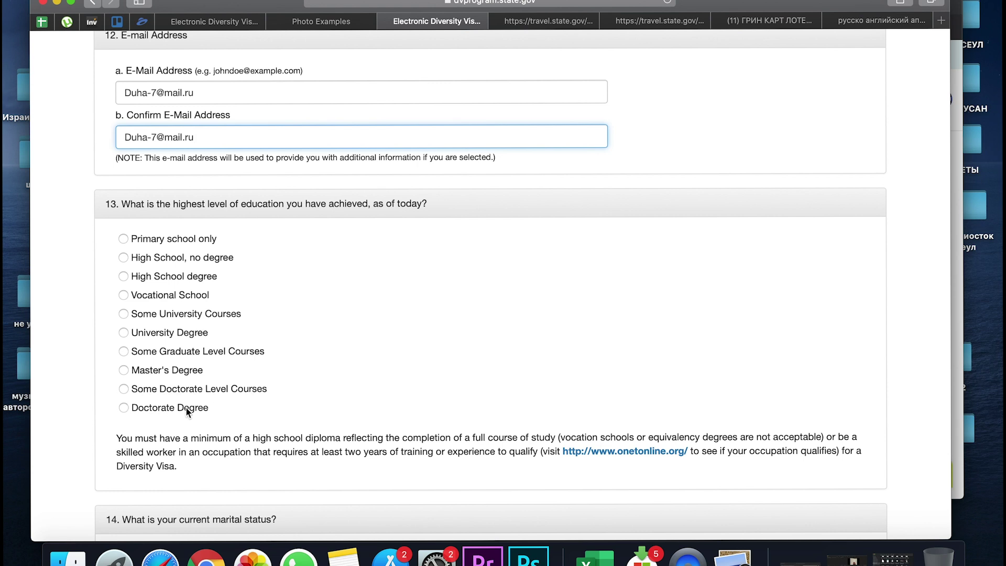
left_click(190, 334)
scroll(186, 361, "down", 5)
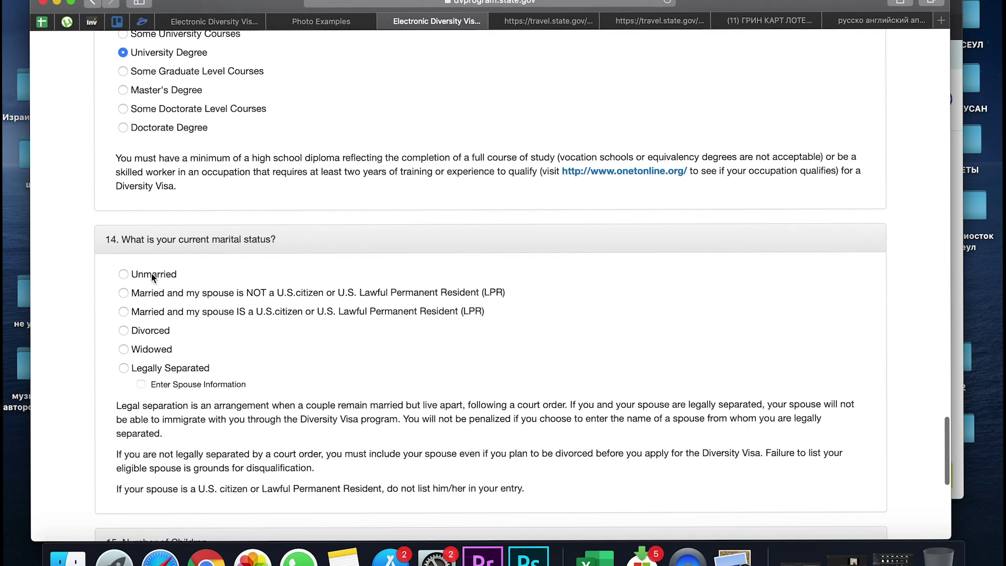
Mark Unmarried as the marital status under question 14
scroll(152, 277, "down", 2)
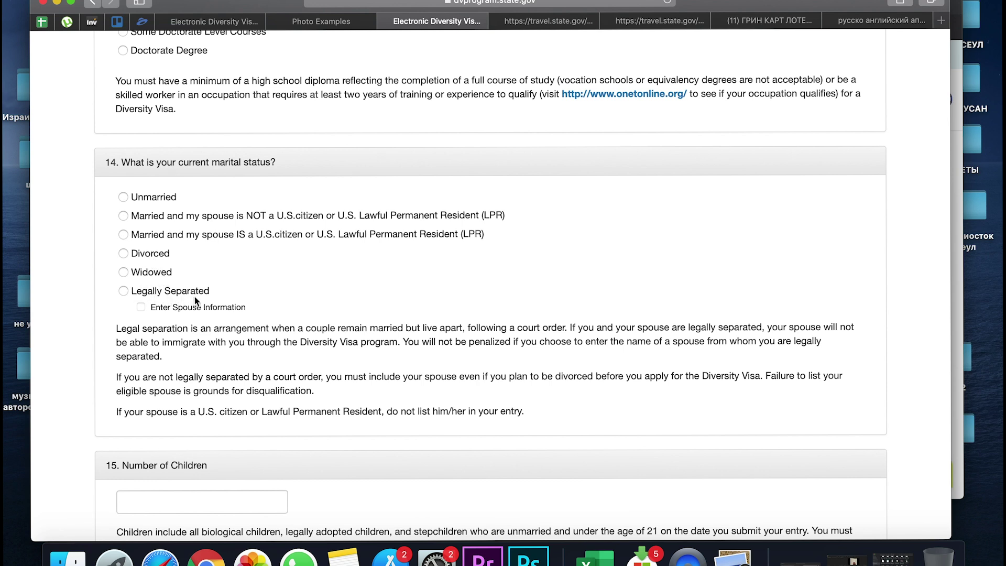
left_click(127, 196)
scroll(134, 262, "down", 2)
scroll(134, 265, "down", 3)
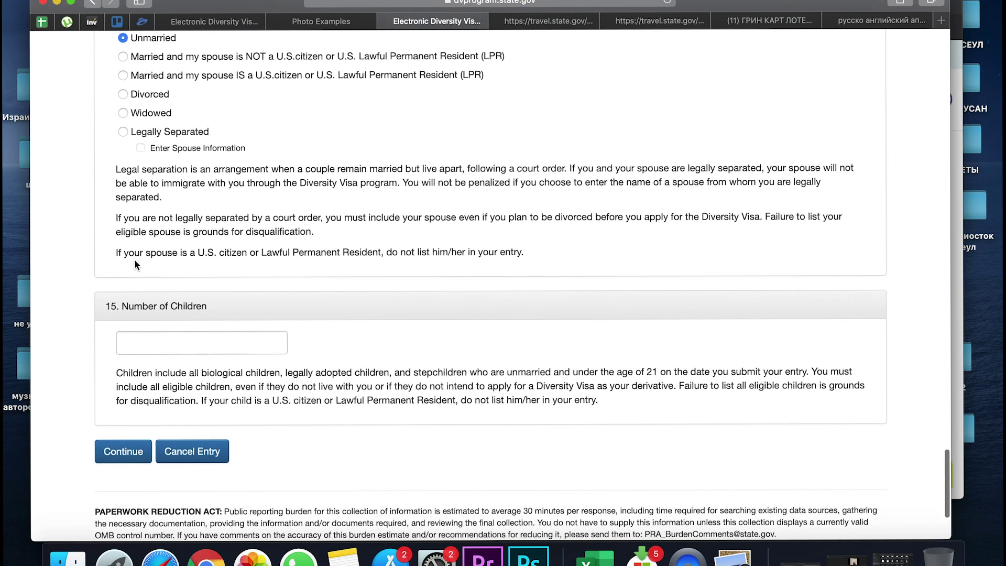
left_click(140, 338)
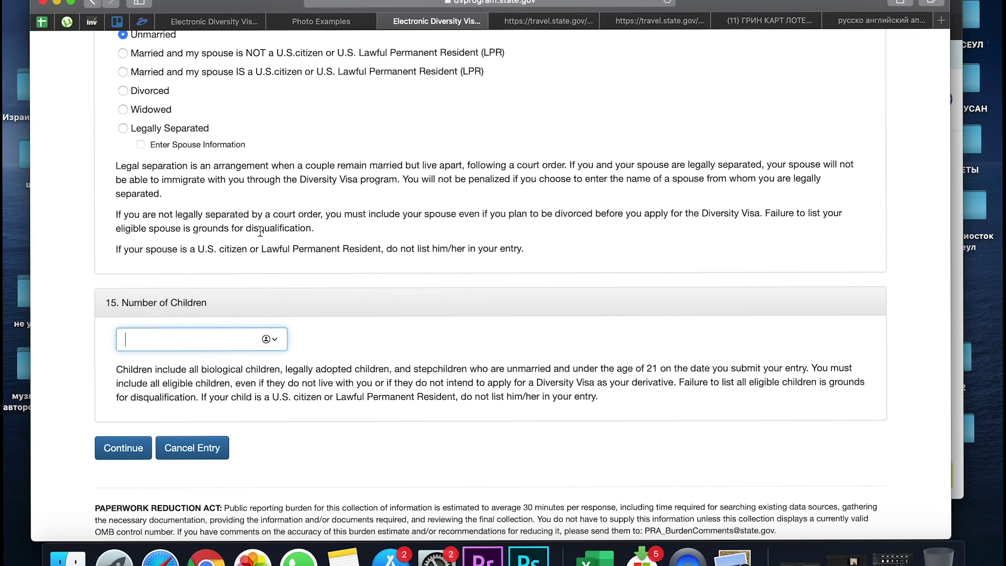
Enter 0 as the Number of Children
scroll(261, 230, "up", 1)
scroll(260, 231, "up", 10)
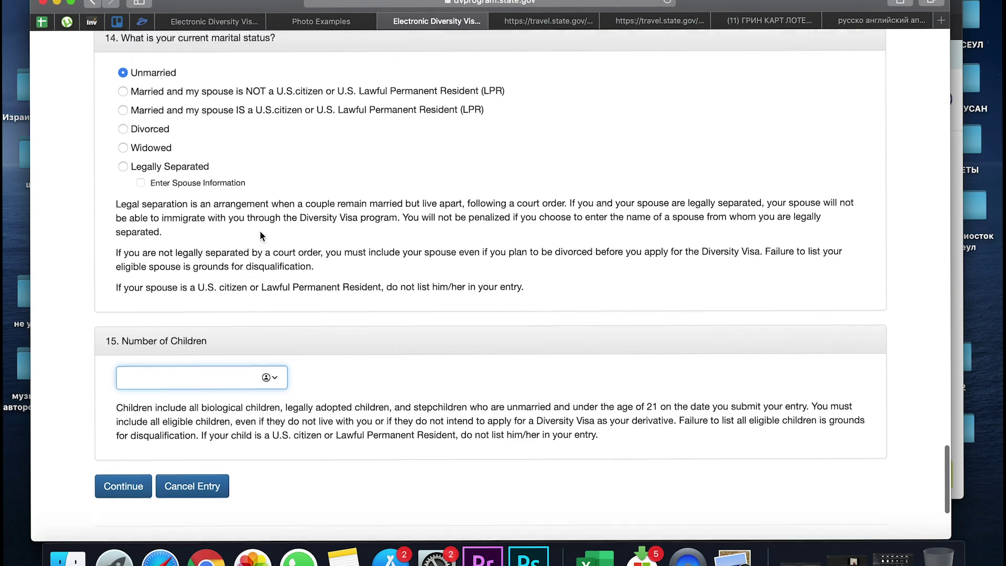
scroll(260, 231, "up", 3)
scroll(247, 460, "down", 4)
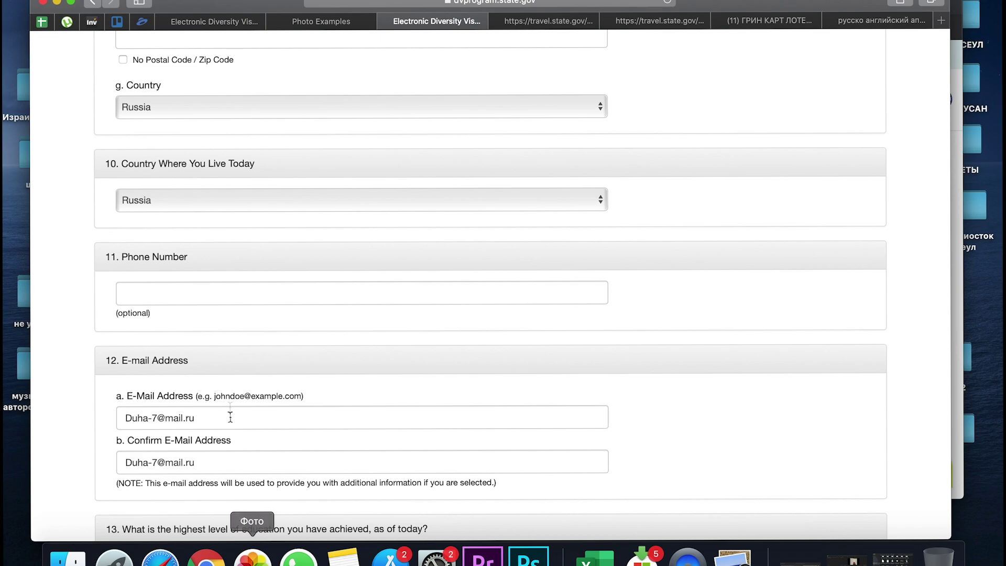
scroll(230, 403, "down", 4)
scroll(230, 403, "up", 20)
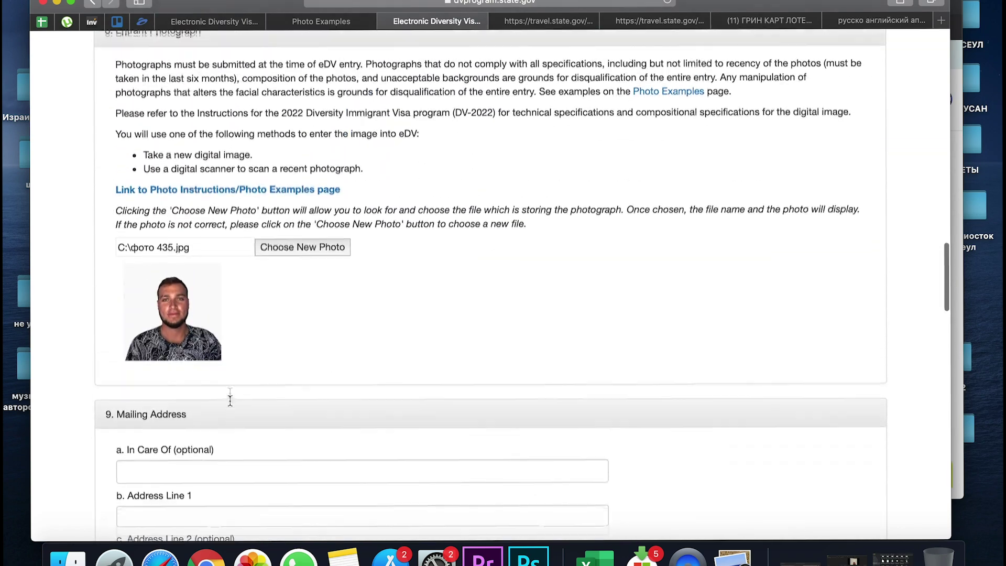
scroll(233, 426, "up", 10)
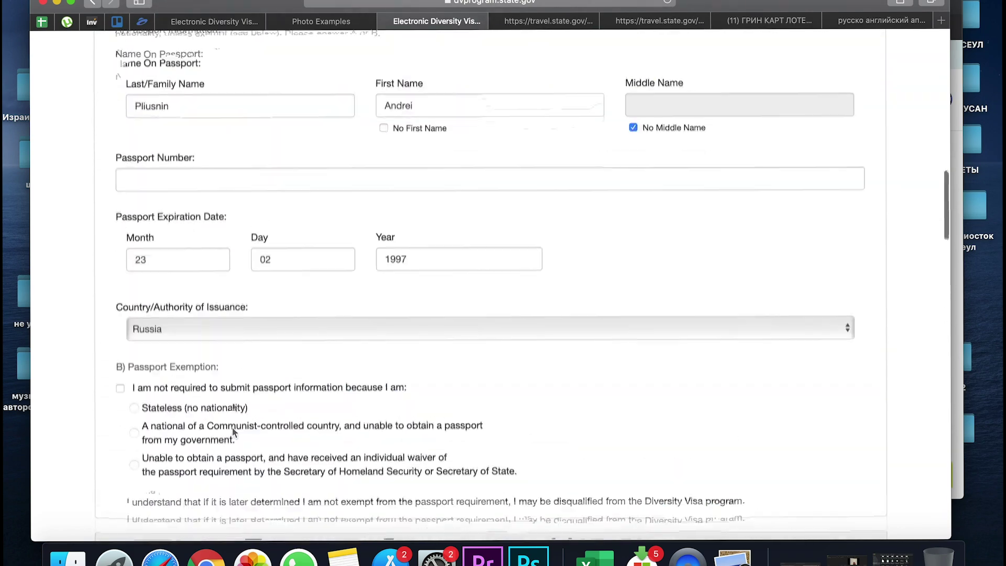
scroll(233, 427, "down", 5)
scroll(232, 423, "down", 20)
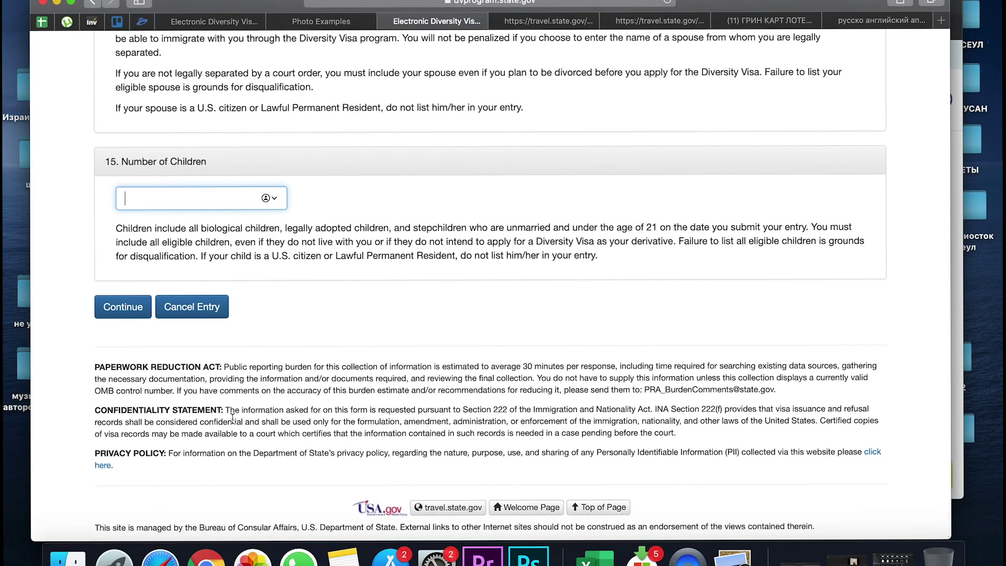
type("0")
scroll(329, 306, "up", 3)
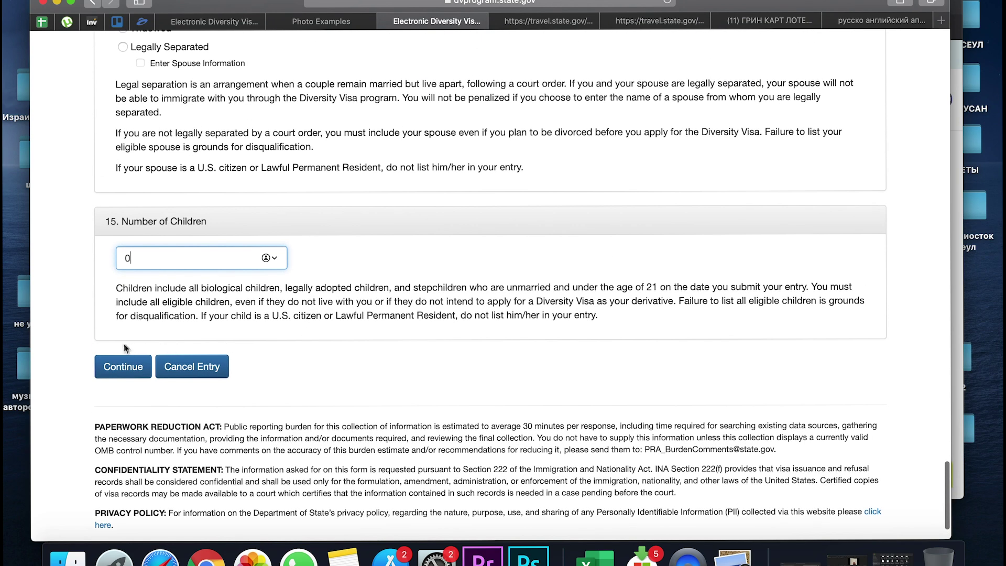